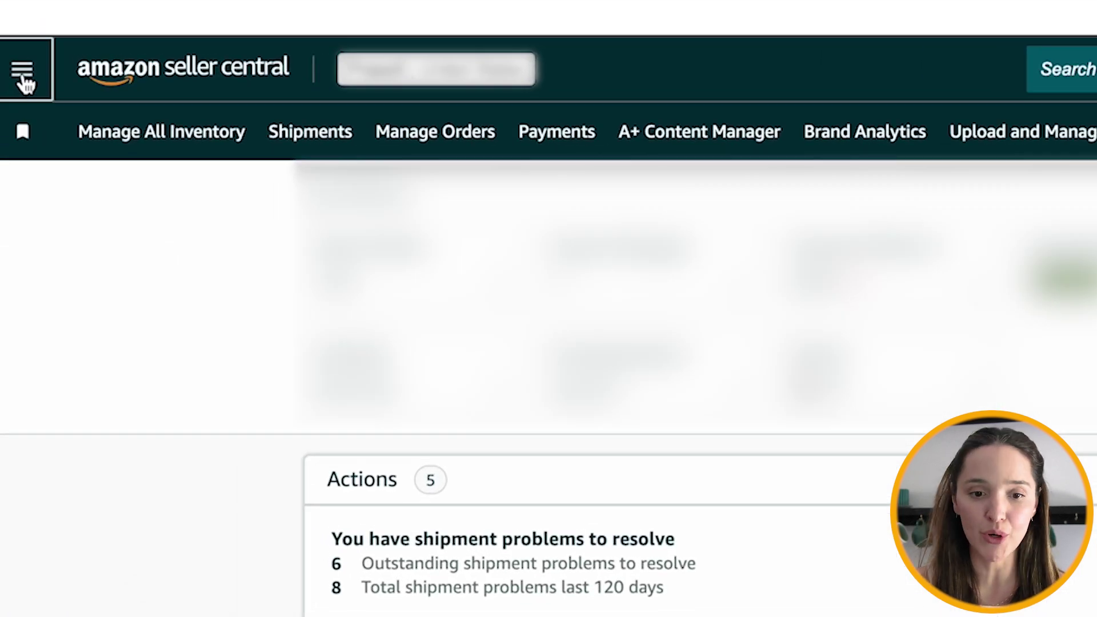
- Open the Seller Central main navigation menu from the home dashboard
left_click(24, 82)
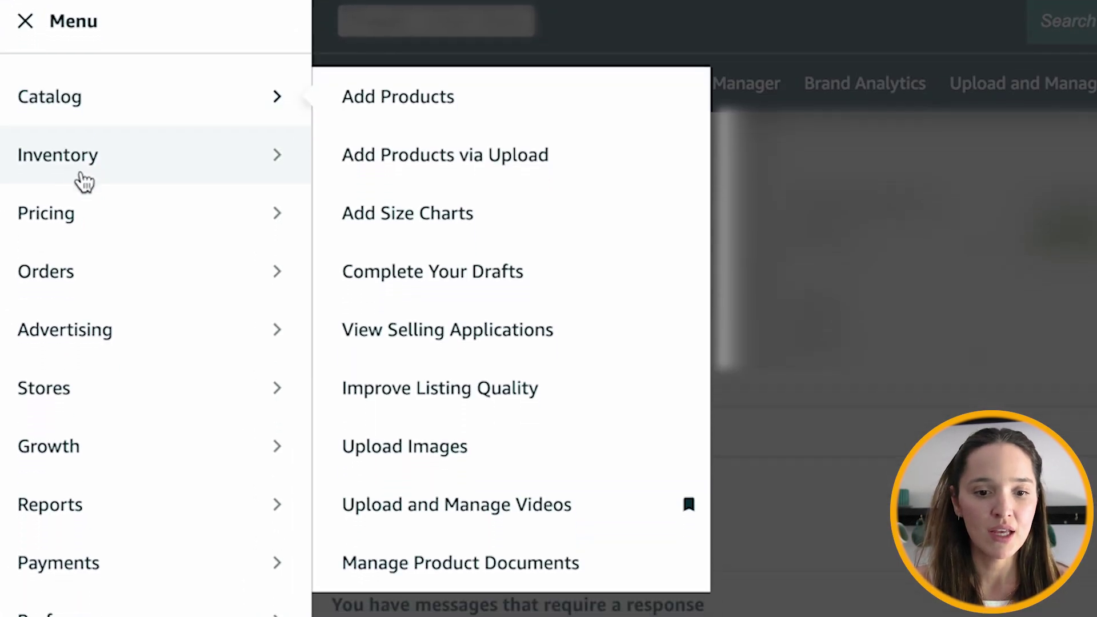
- Go to Advertising > Price Discounts and start a new price discount
mouse_move(135, 393)
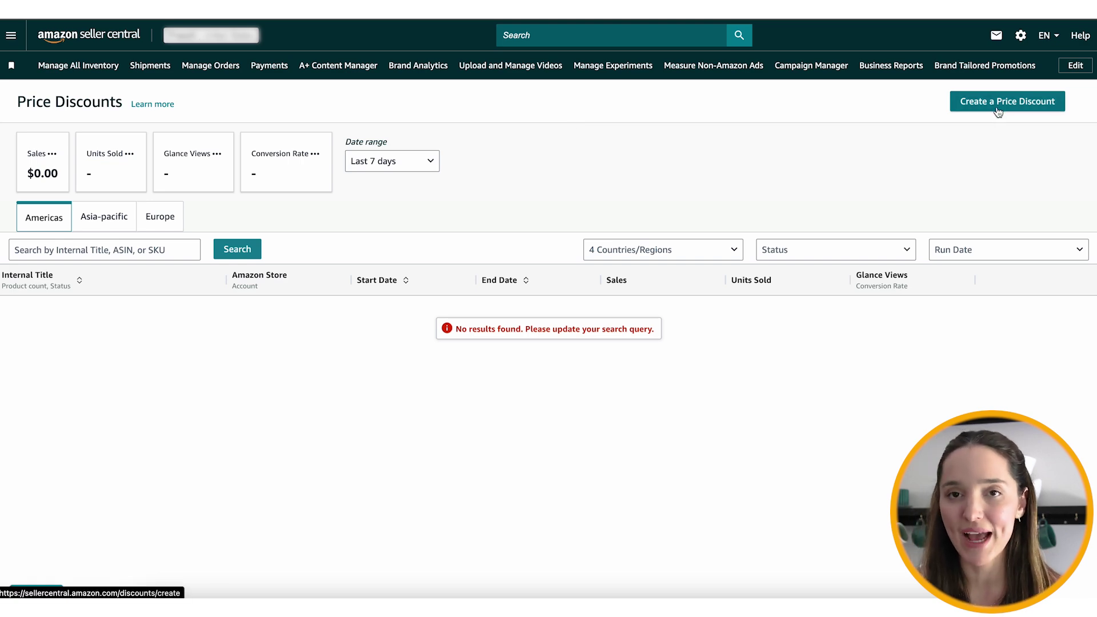
left_click(997, 112)
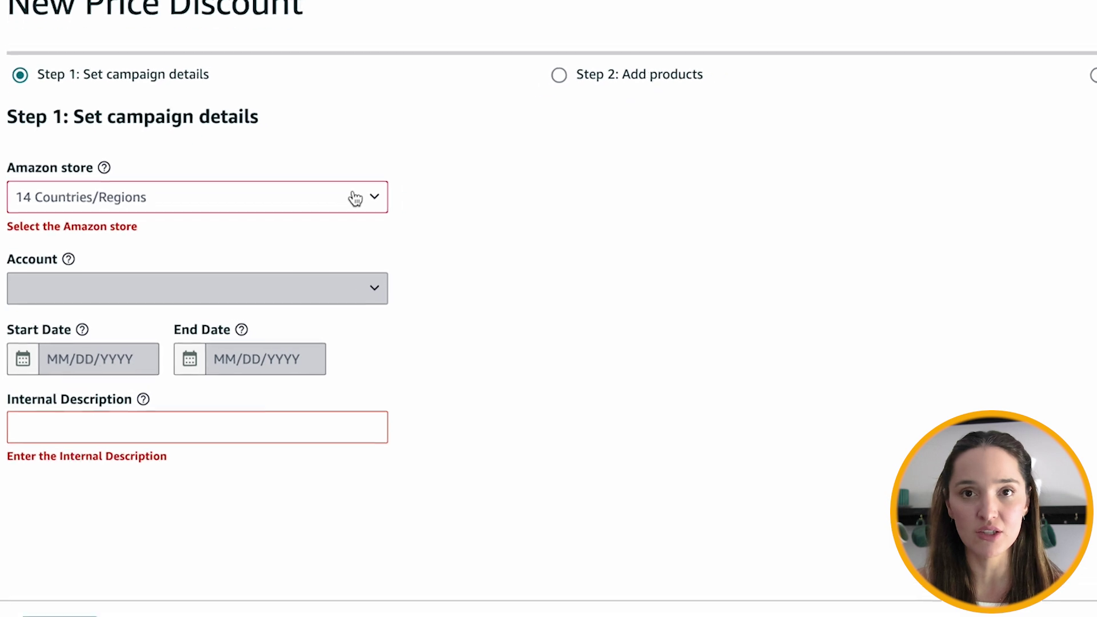
- Select the United States (US) store and the seller account for the campaign
left_click(378, 192)
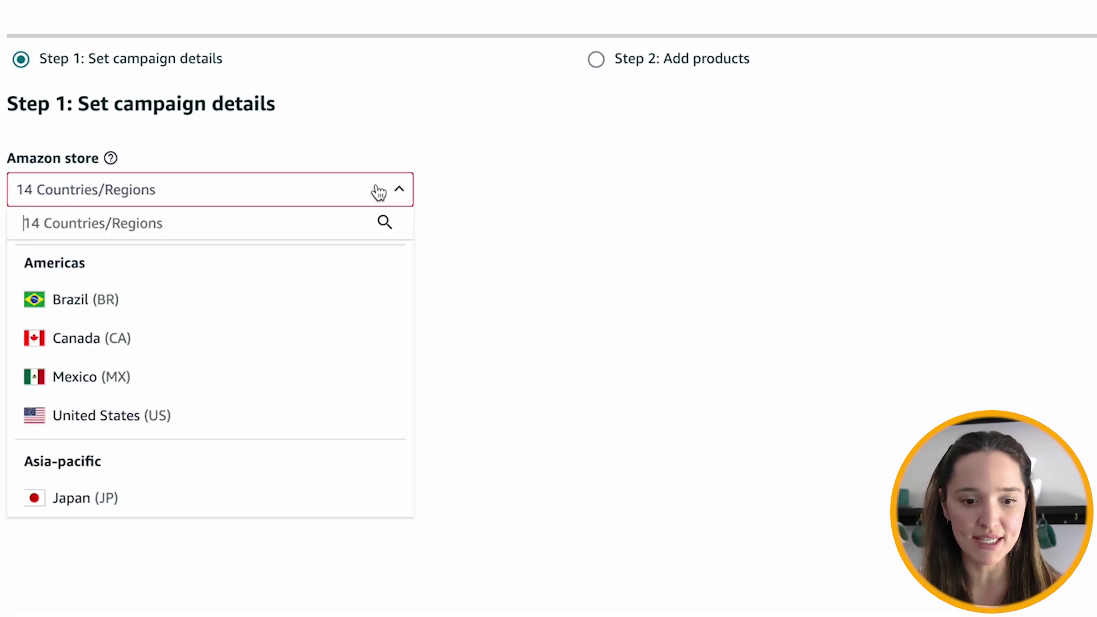
left_click(212, 418)
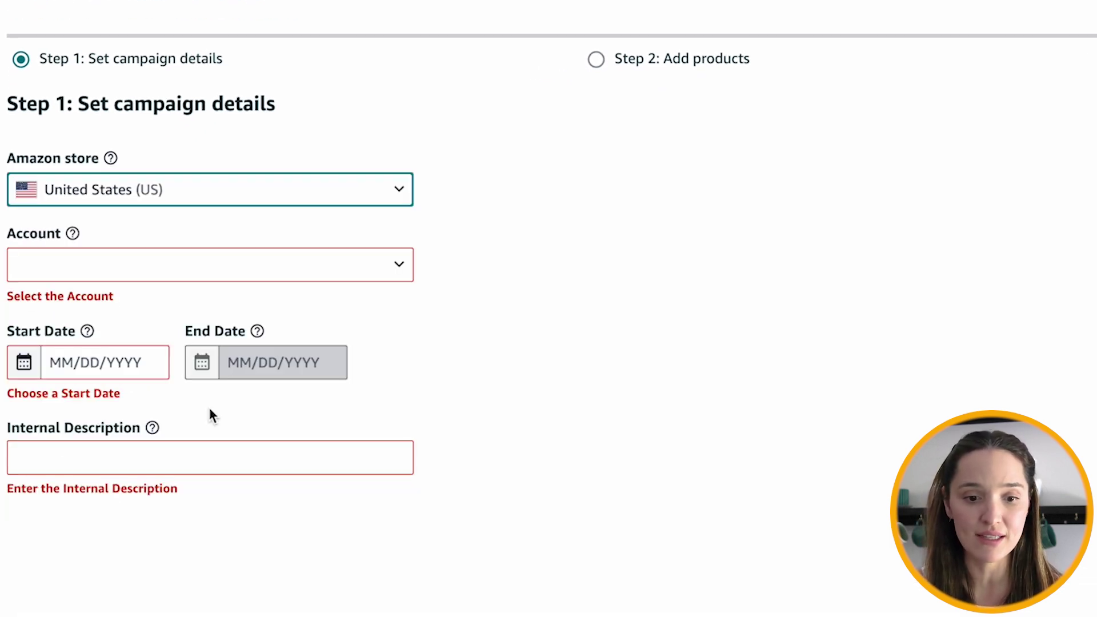
left_click(217, 271)
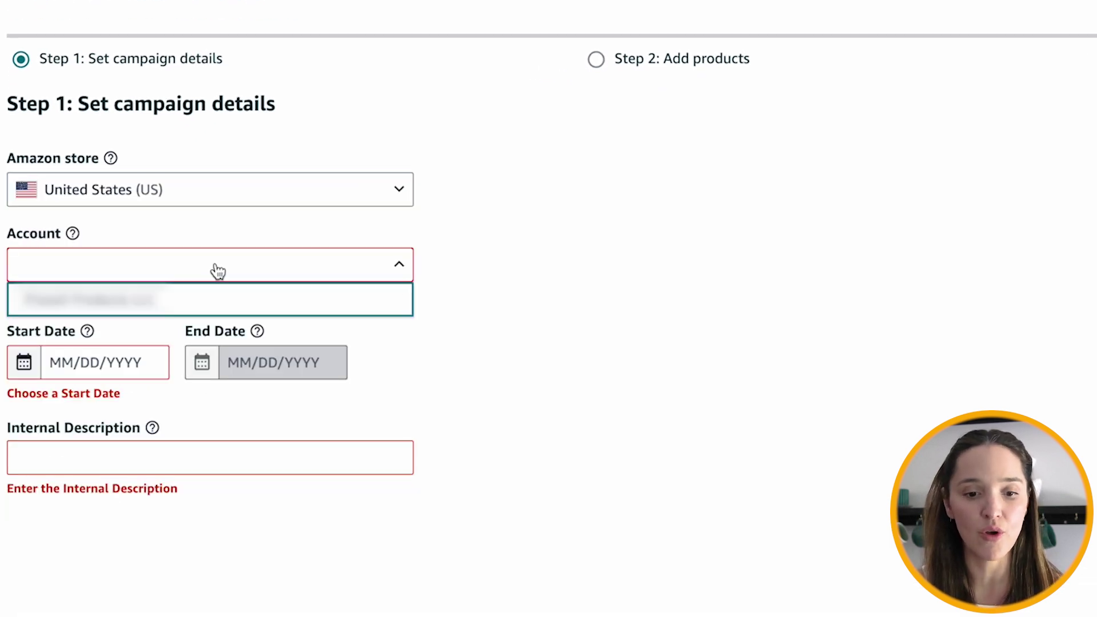
left_click(190, 301)
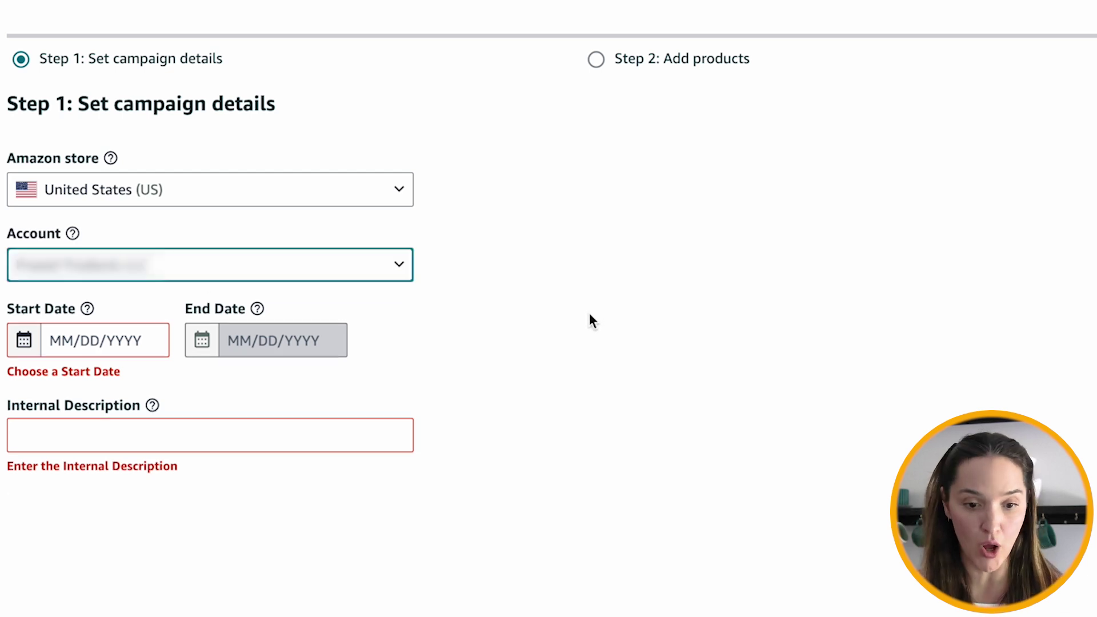
- Set the campaign to run from 06/12/2024 to 07/12/2024
scroll(159, 328, "down", 3)
left_click(25, 194)
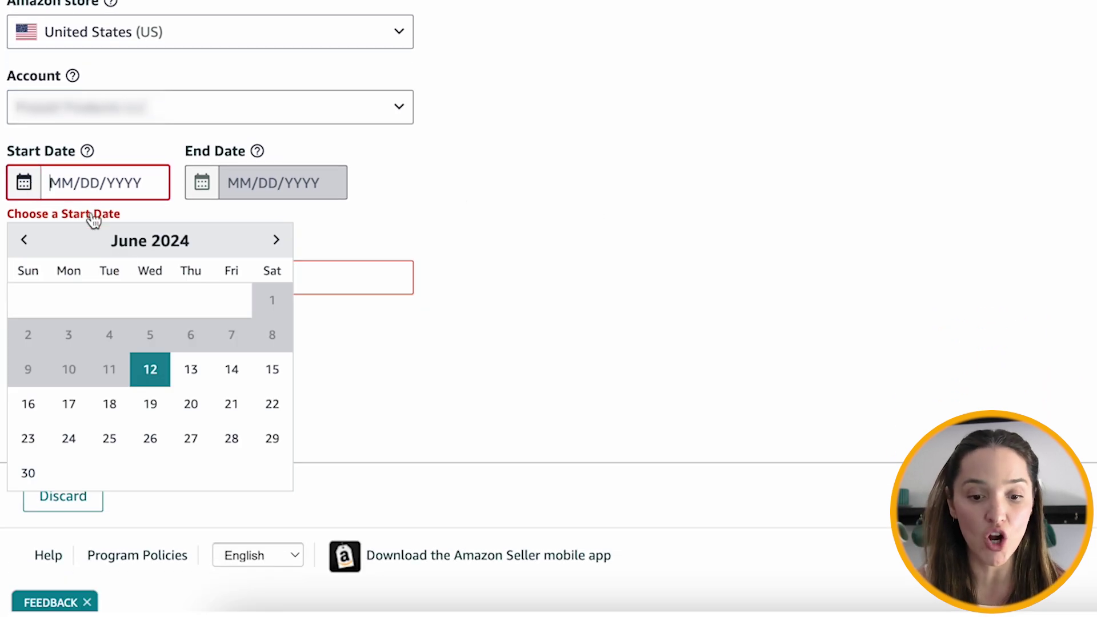
left_click(152, 377)
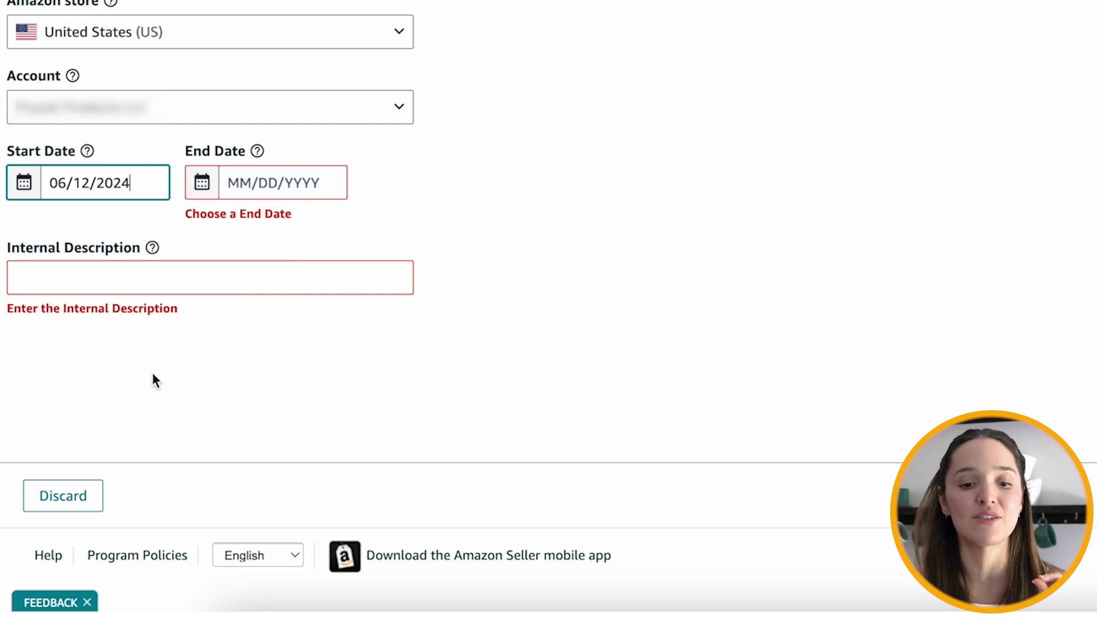
left_click(204, 190)
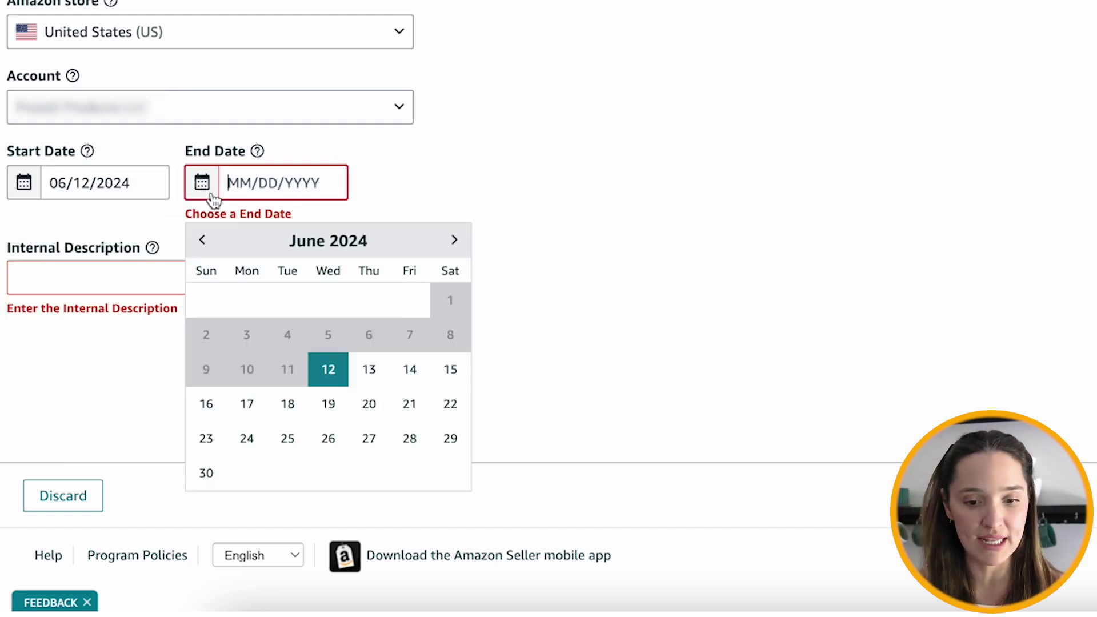
left_click(455, 240)
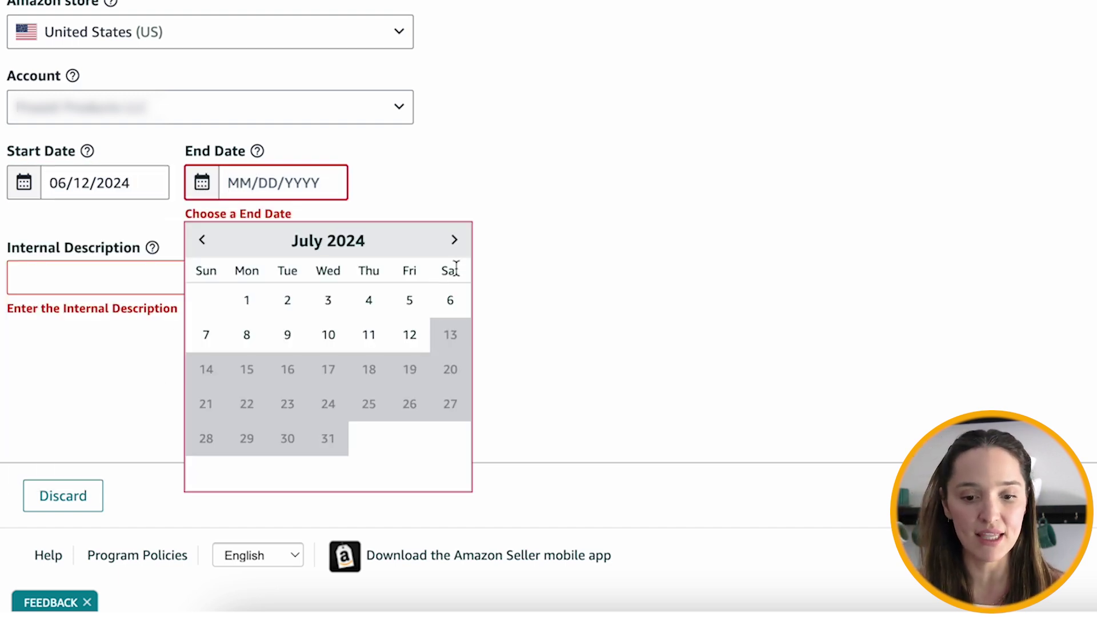
left_click(410, 335)
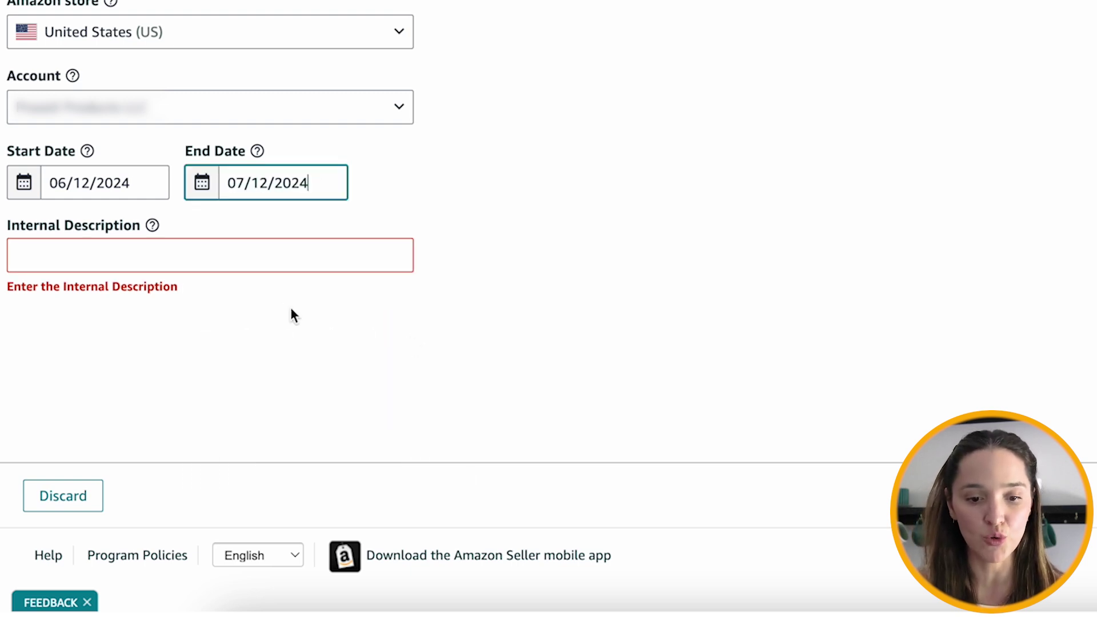
- Enter the internal description 'Product Name 10 OFF' and proceed to adding products
left_click(242, 265)
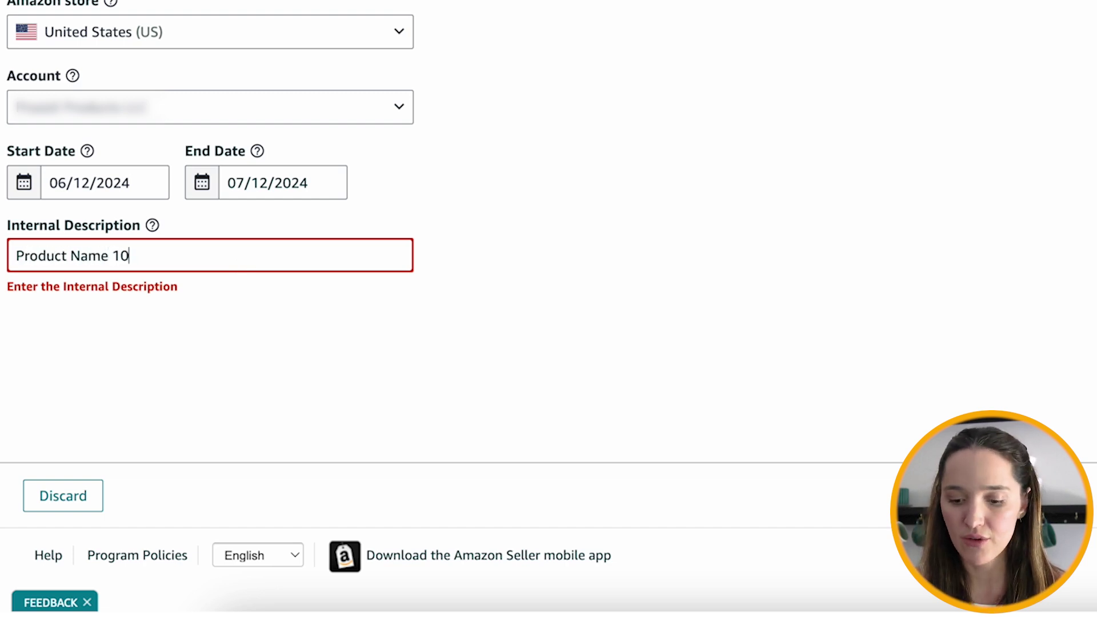
left_click(556, 206)
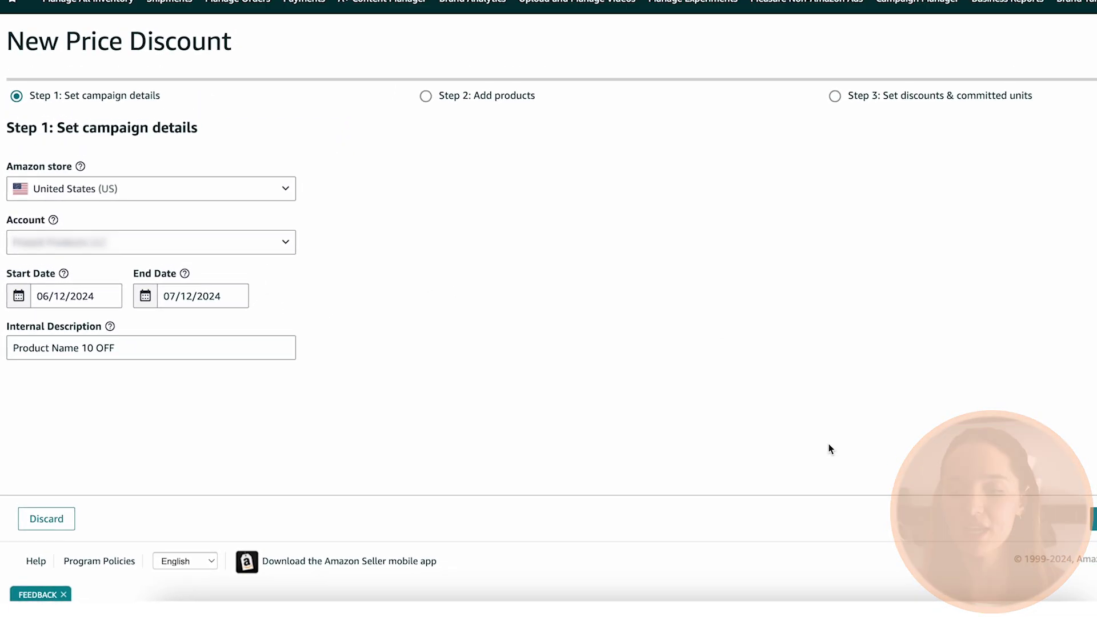
left_click(1021, 524)
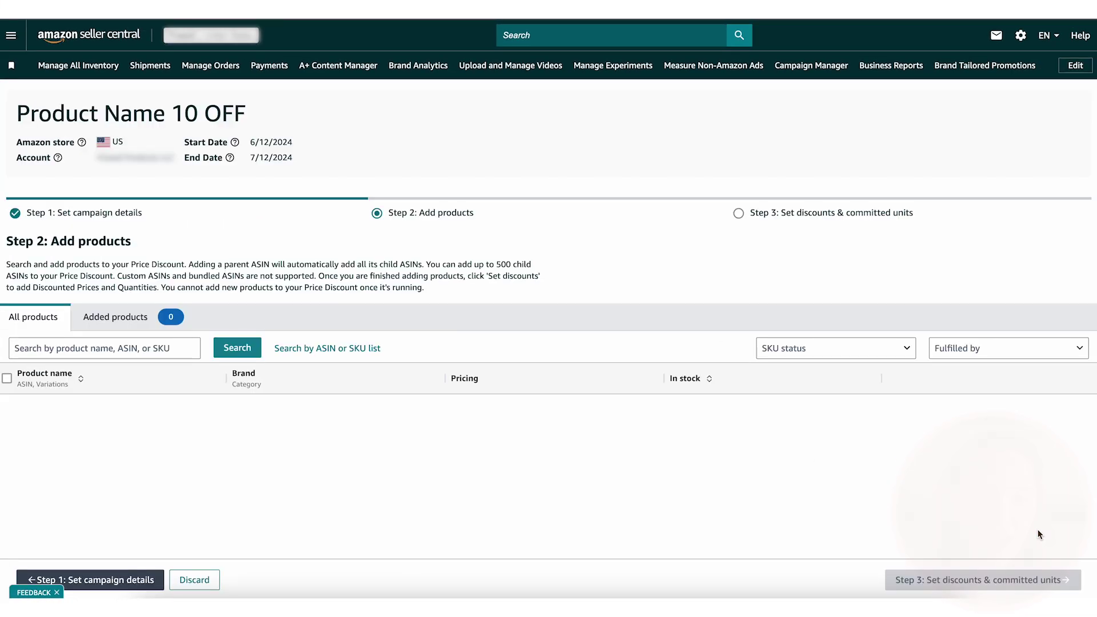
- Search by the pasted ASIN and add the parent product with all four variations
left_click(111, 350)
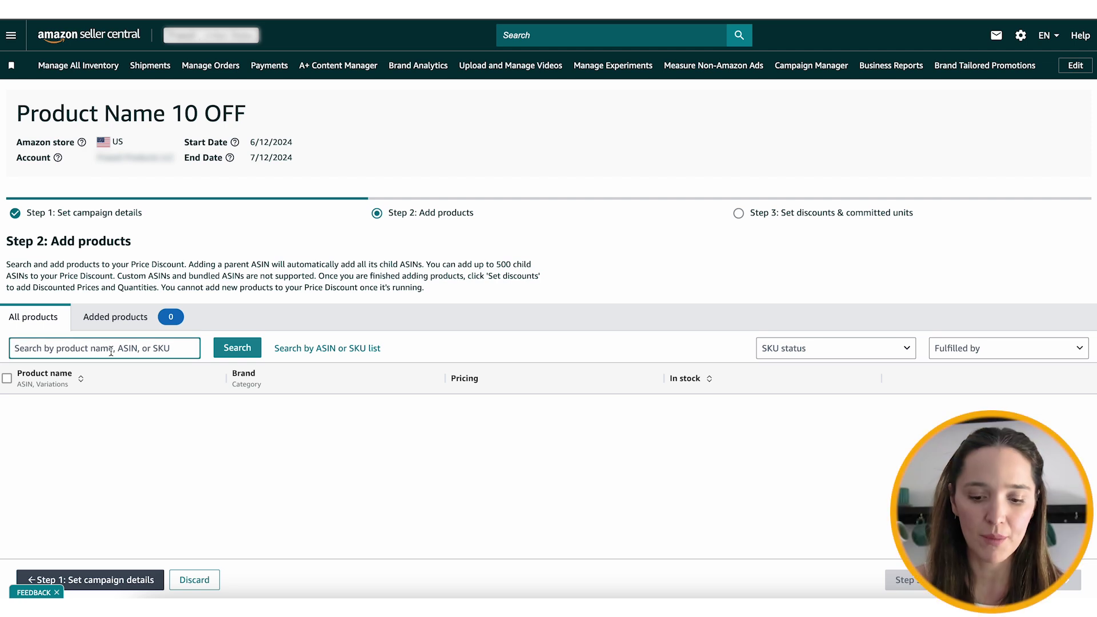
key("ctrl+v")
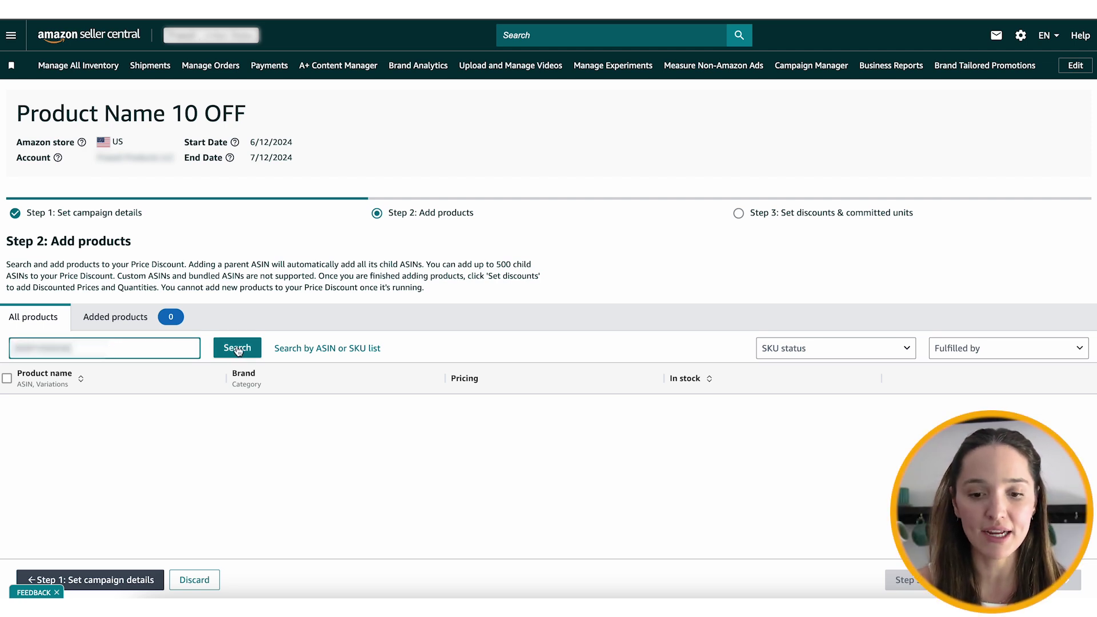
left_click(237, 347)
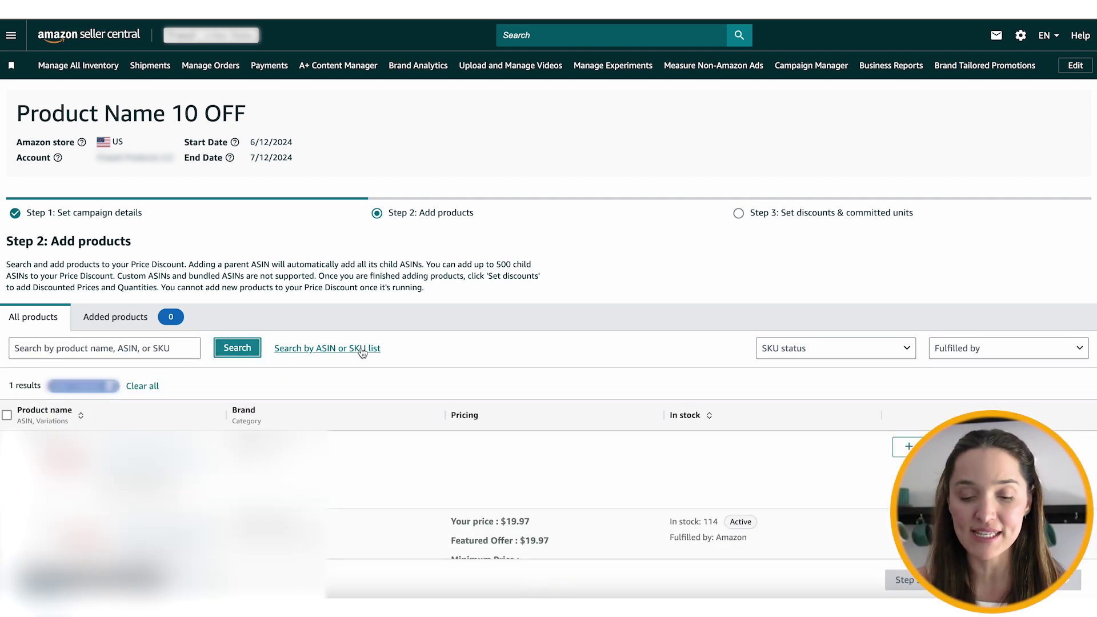
scroll(604, 265, "down", 1)
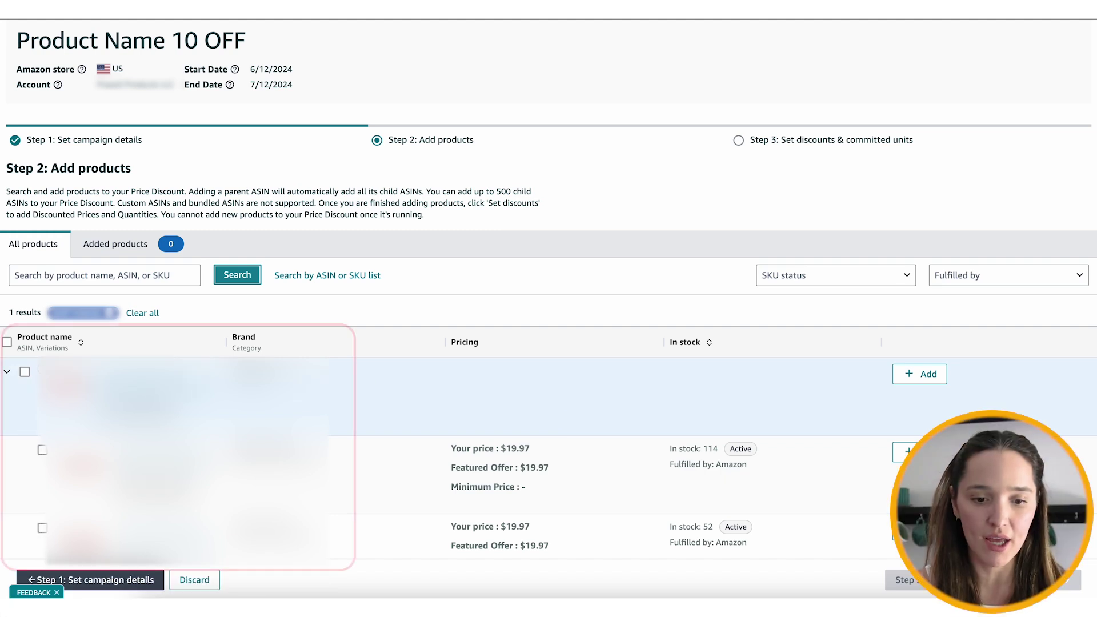
left_click(24, 372)
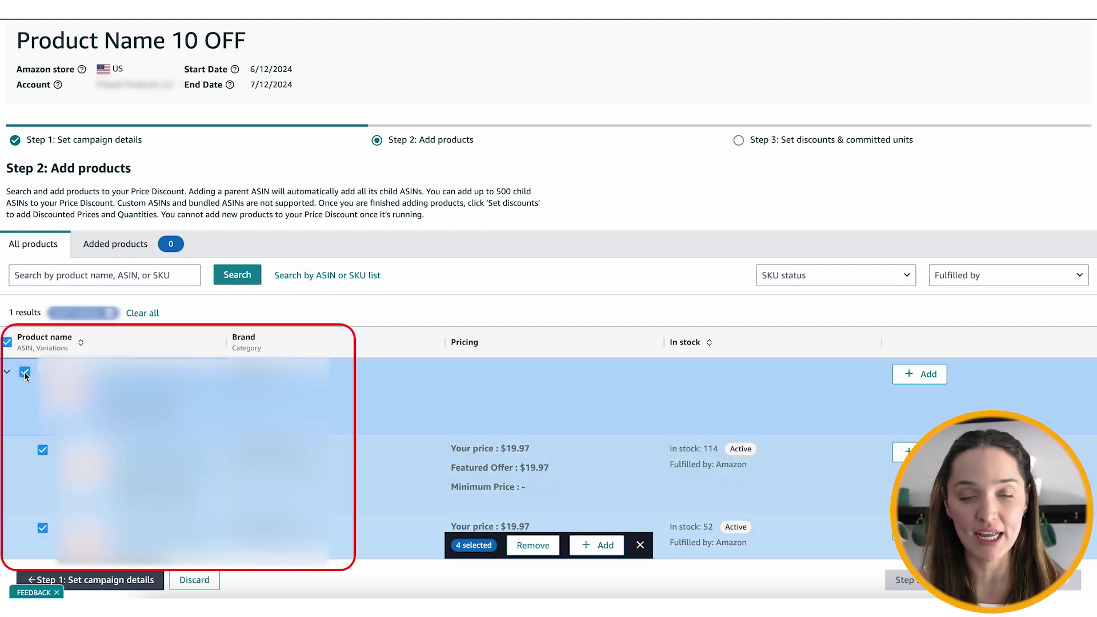
left_click(603, 544)
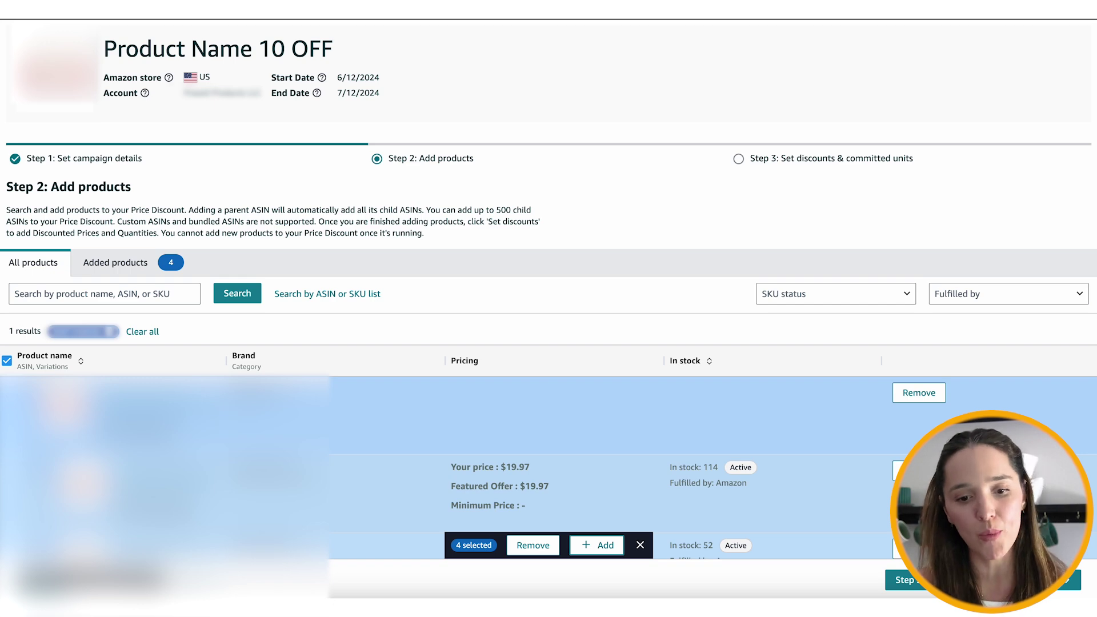
- Check the SKU status and Fulfilled by filters, then list the four added products
left_click(850, 295)
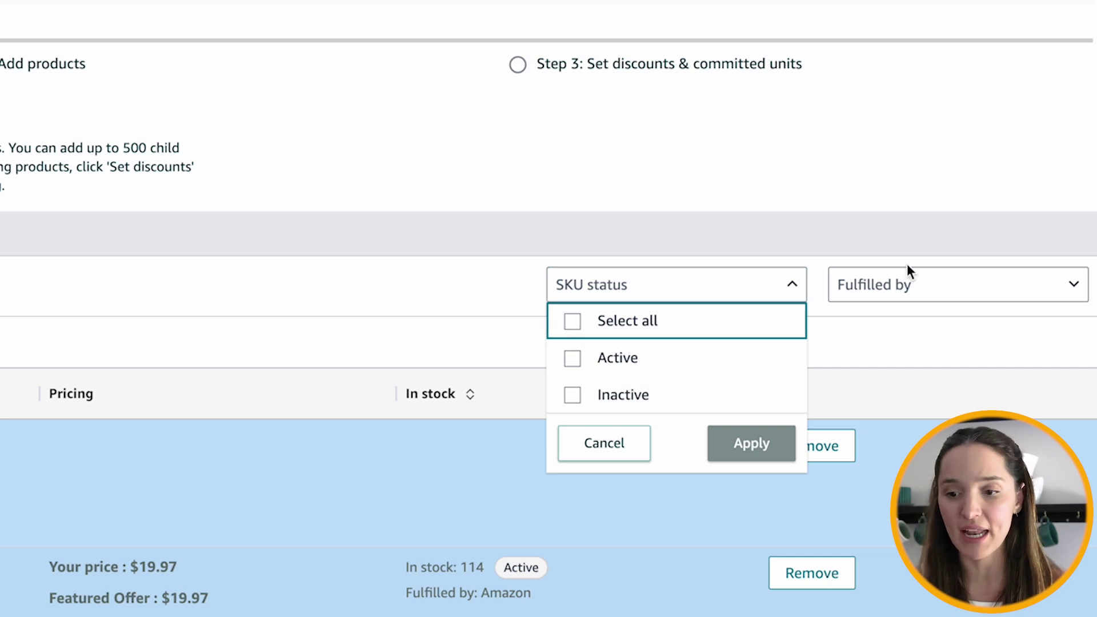
left_click(905, 292)
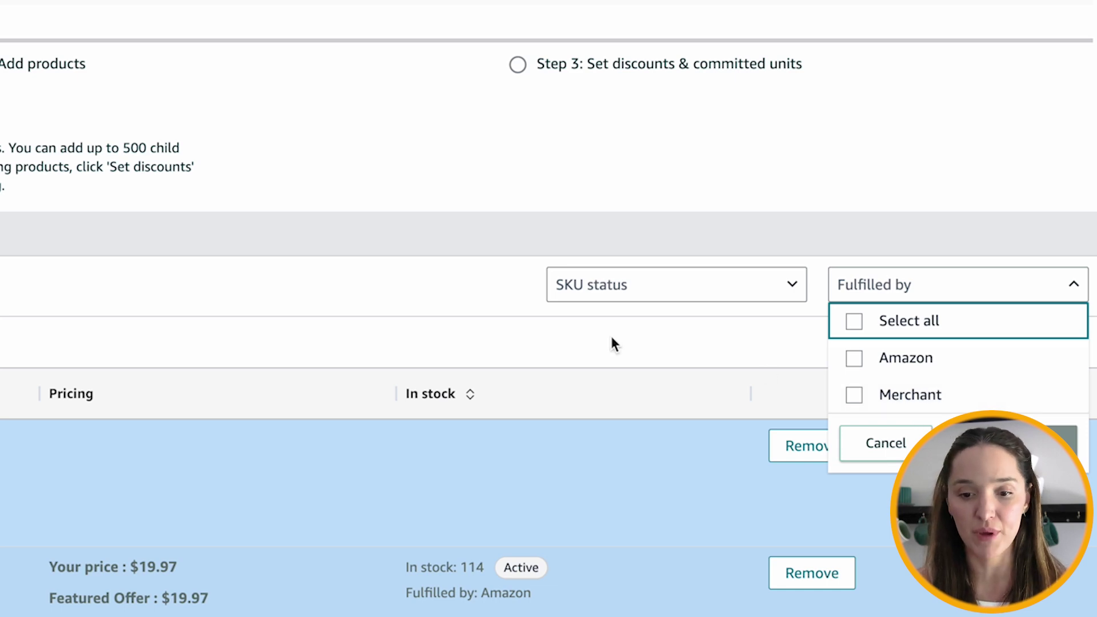
left_click(597, 350)
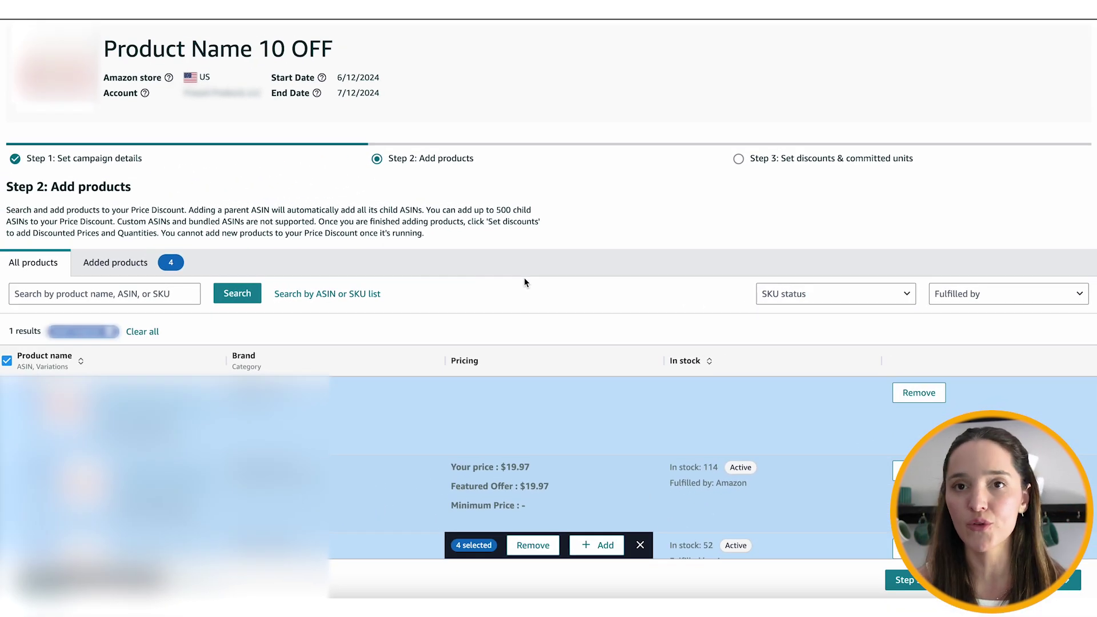
left_click(113, 266)
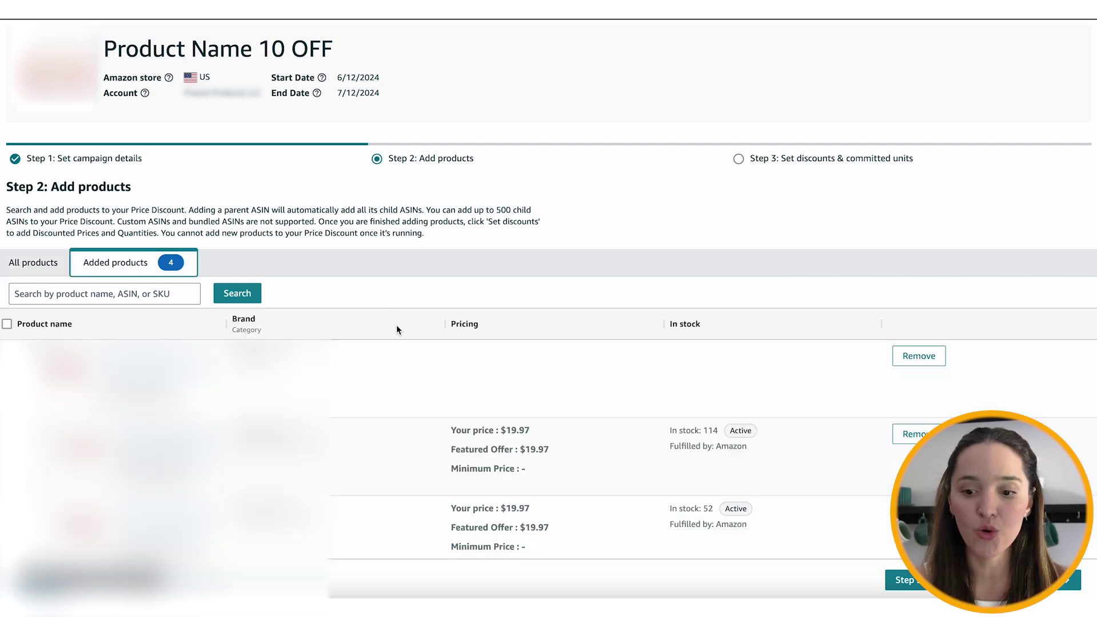
scroll(396, 324, "down", 4)
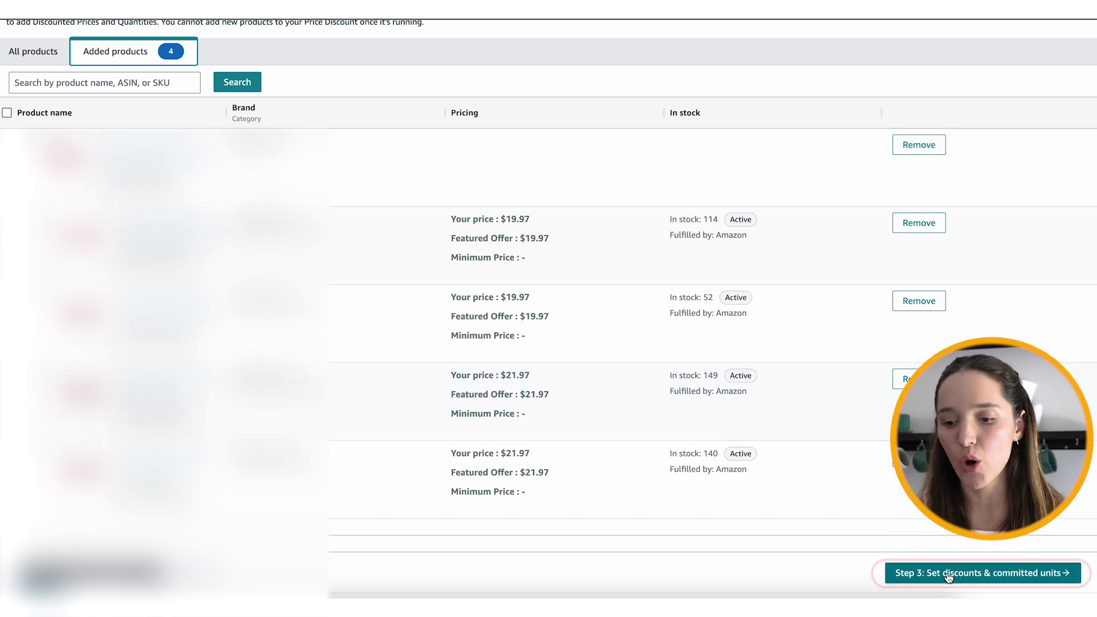
- Set the first two products' discounted prices to 17.97
left_click(949, 573)
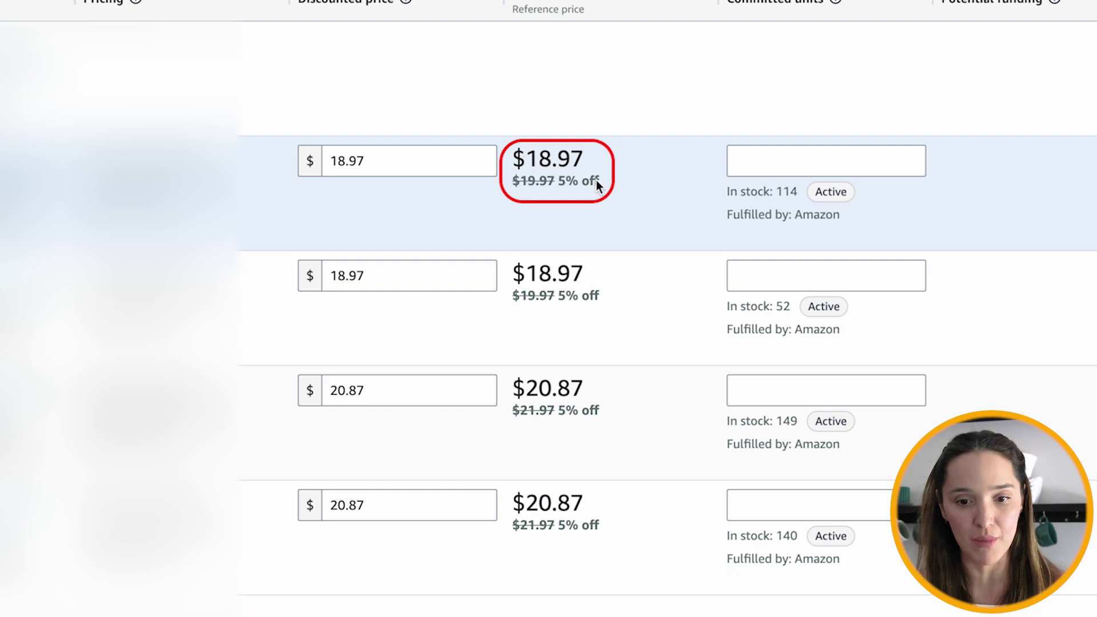
left_click(400, 148)
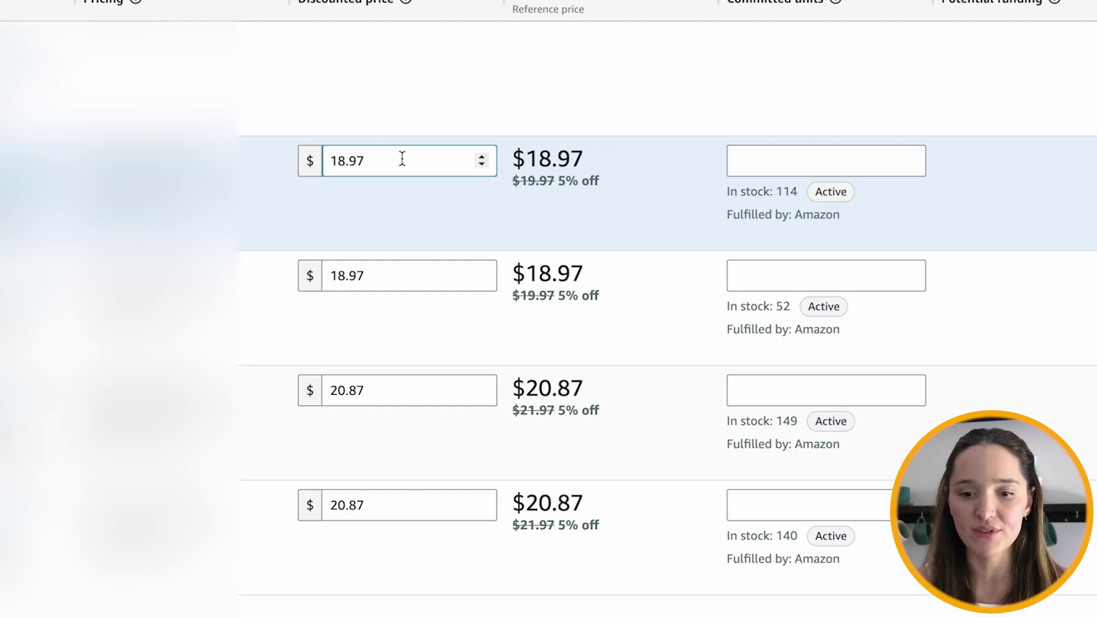
left_click_drag(403, 159, 290, 162)
type("17.97")
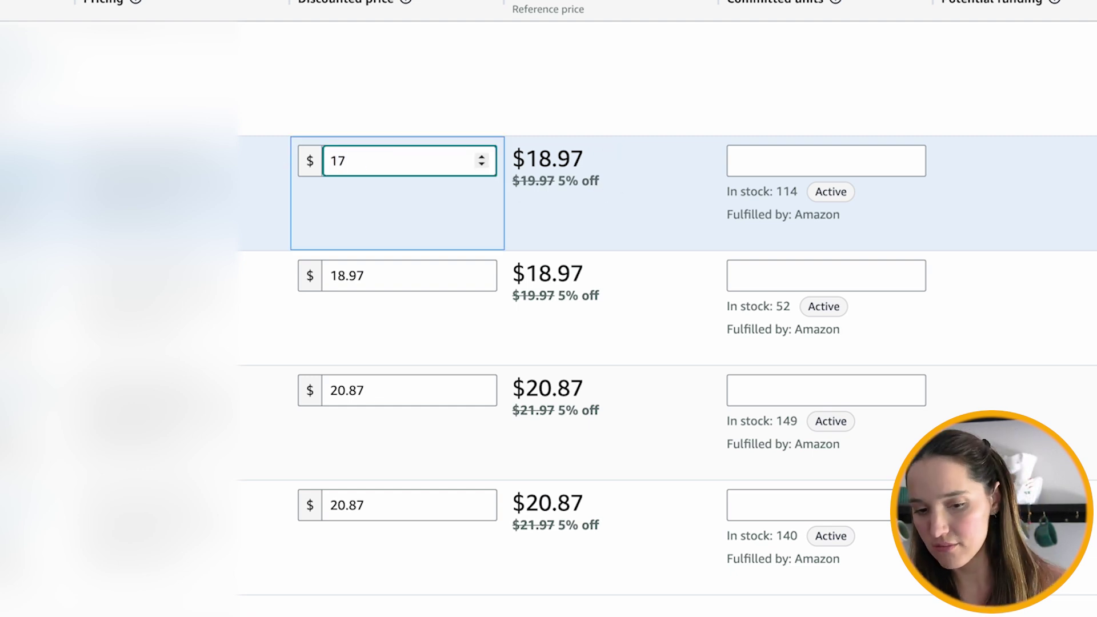
left_click(617, 108)
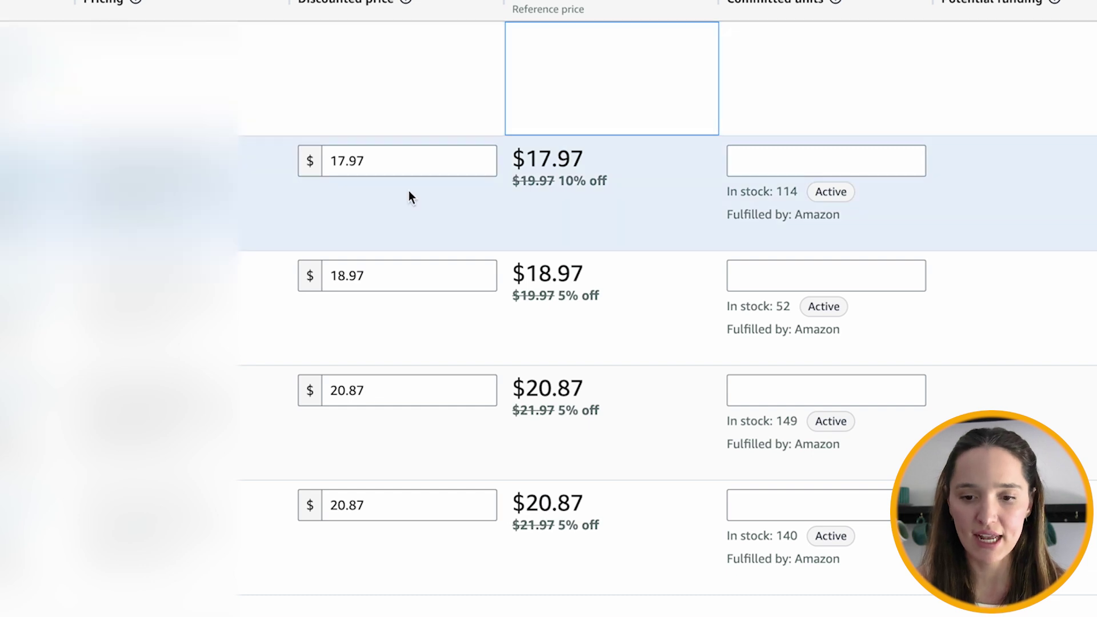
left_click_drag(394, 161, 340, 160)
key("ctrl+c")
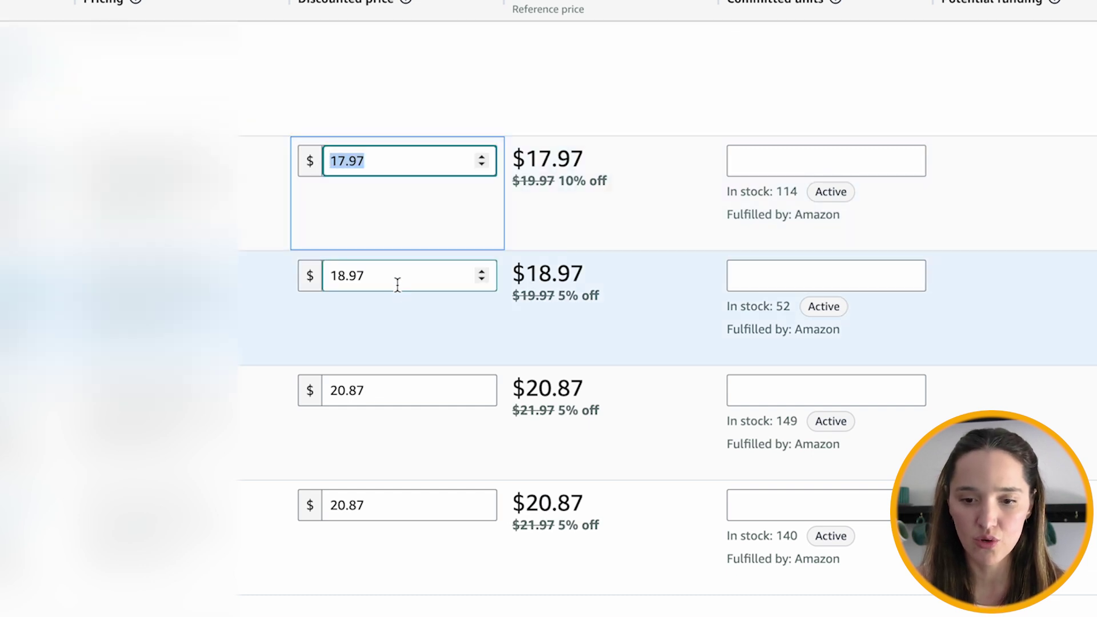
left_click_drag(377, 275, 332, 275)
key("ctrl+v")
left_click(98, 6)
- Set the third and fourth products' discounted prices to 19.67
left_click_drag(372, 394, 306, 399)
type("1")
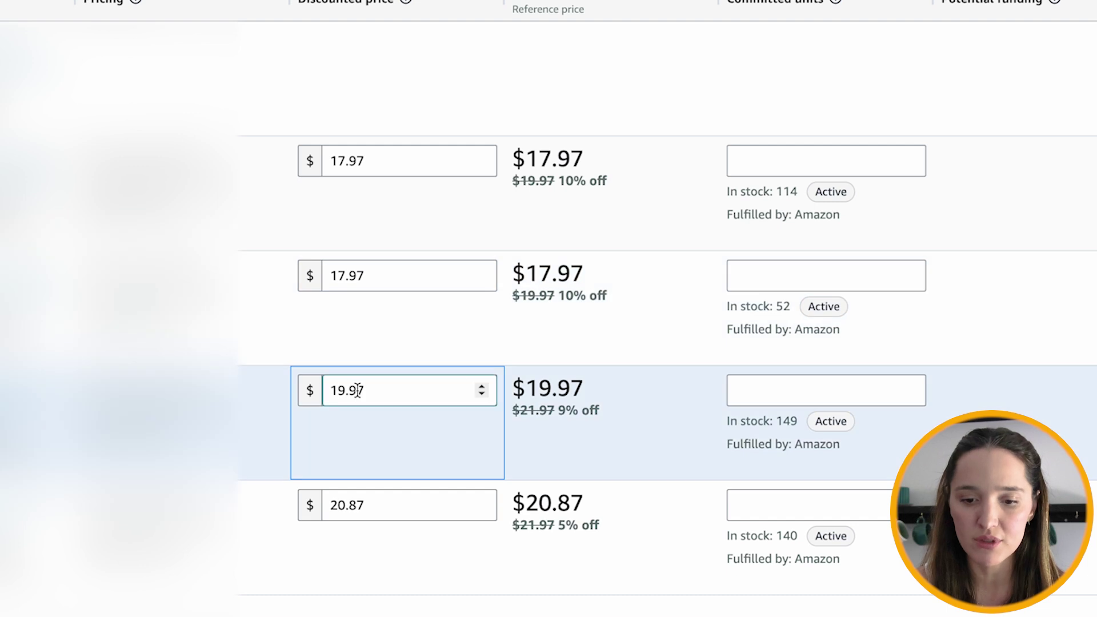
left_click(357, 390)
type("4")
left_click(553, 456)
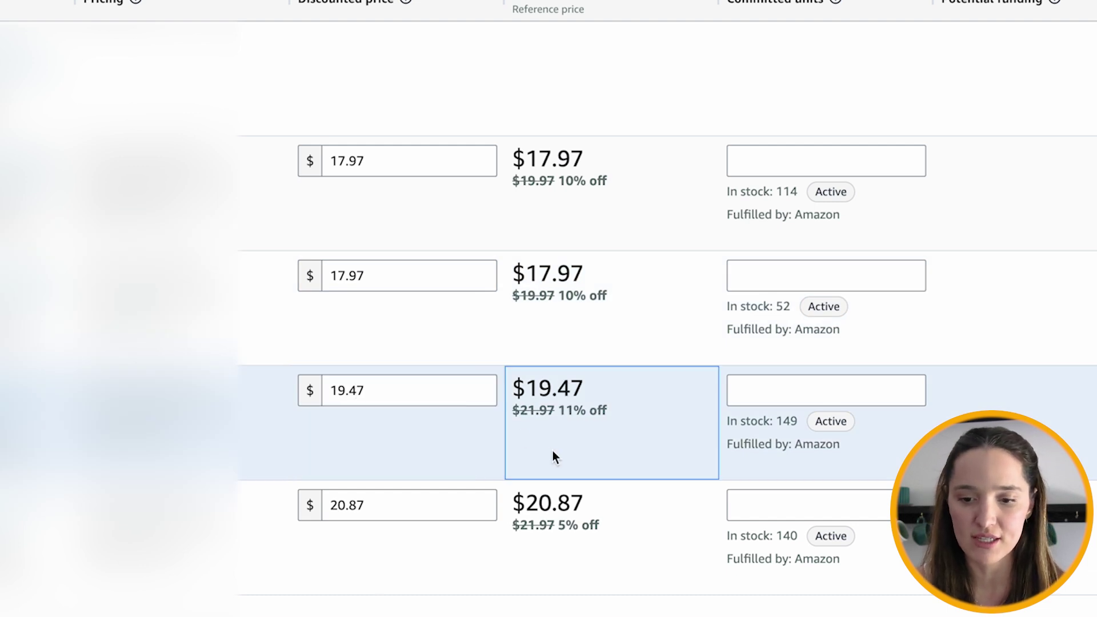
left_click(357, 391)
key("BackSpace")
type("6")
left_click(546, 443)
left_click(367, 389)
left_click_drag(367, 389, 302, 389)
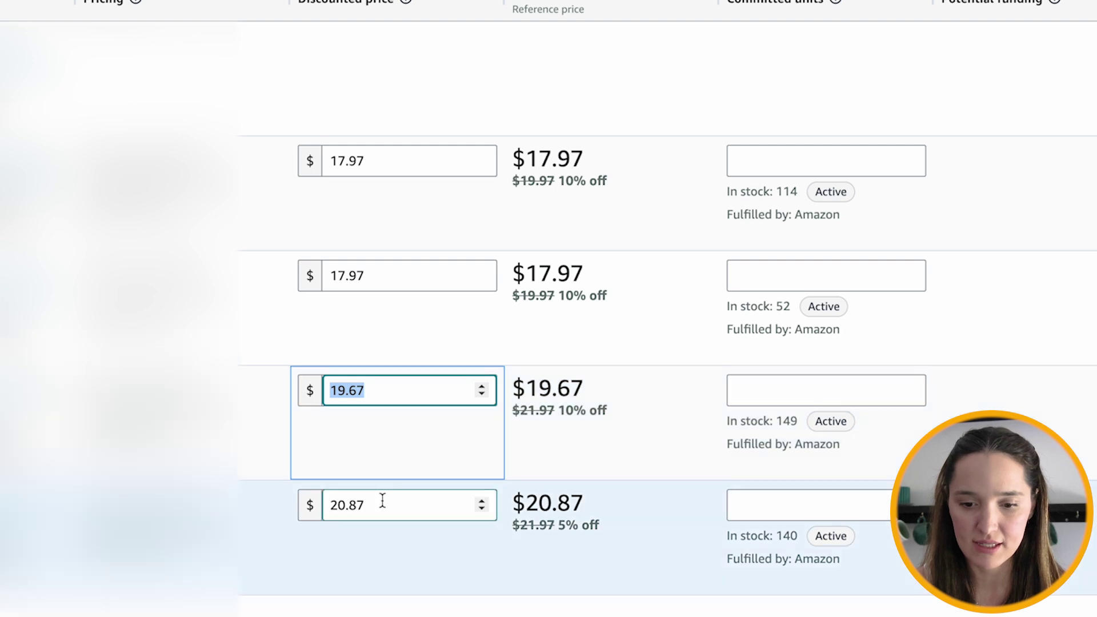
left_click_drag(382, 499, 301, 507)
type("19.67")
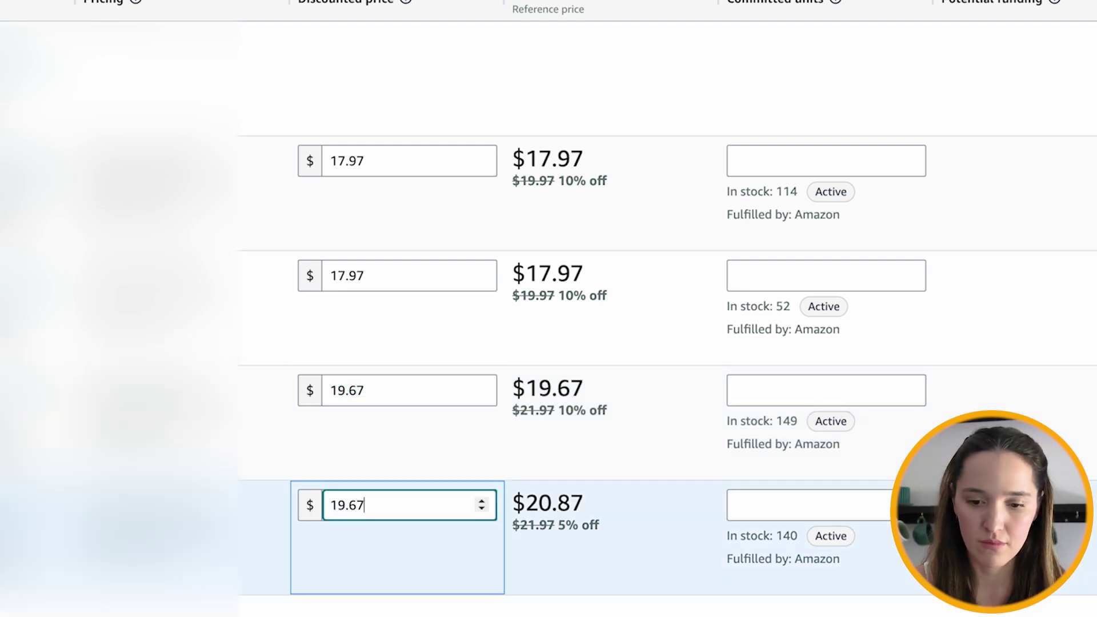
key("Tab")
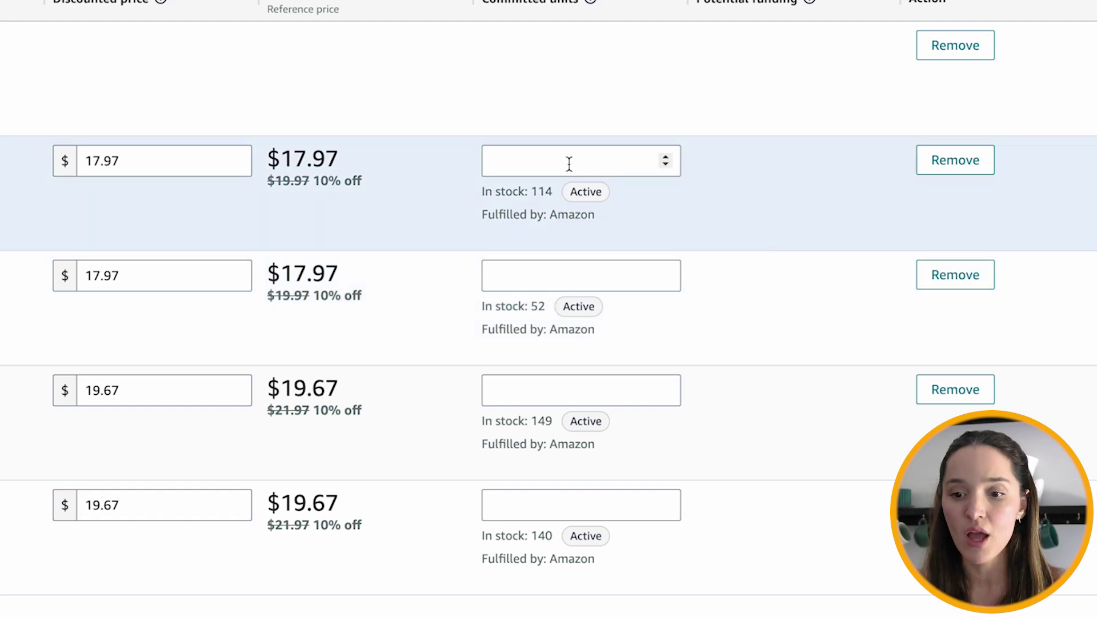
- Enter committed units of 30, 20, 30 and 30 in the four product rows
left_click(569, 164)
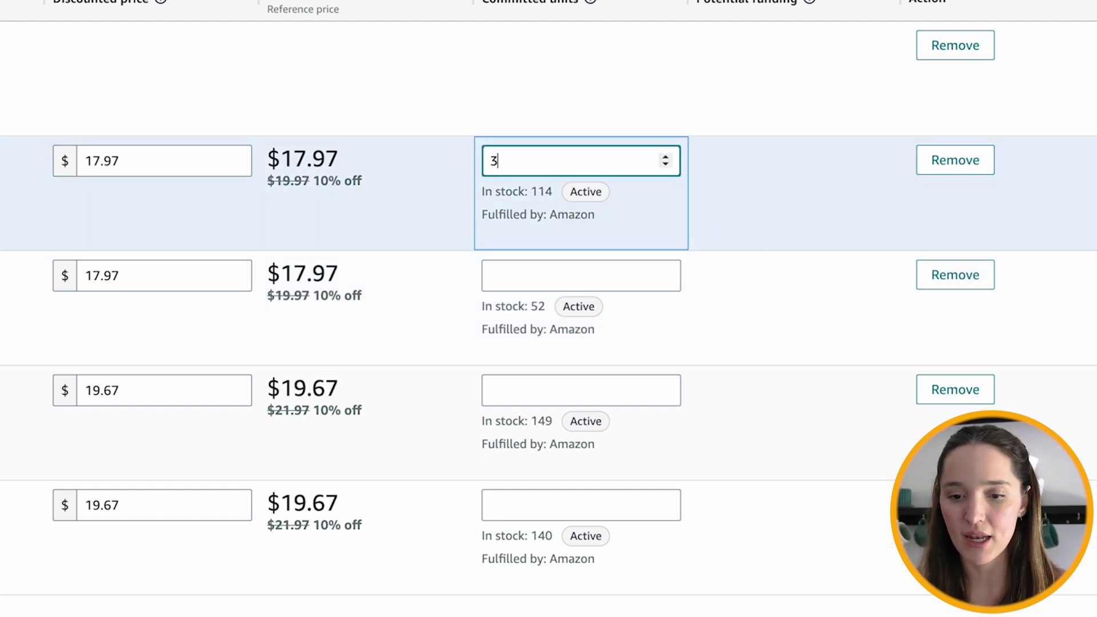
type("30")
left_click(541, 273)
type("30")
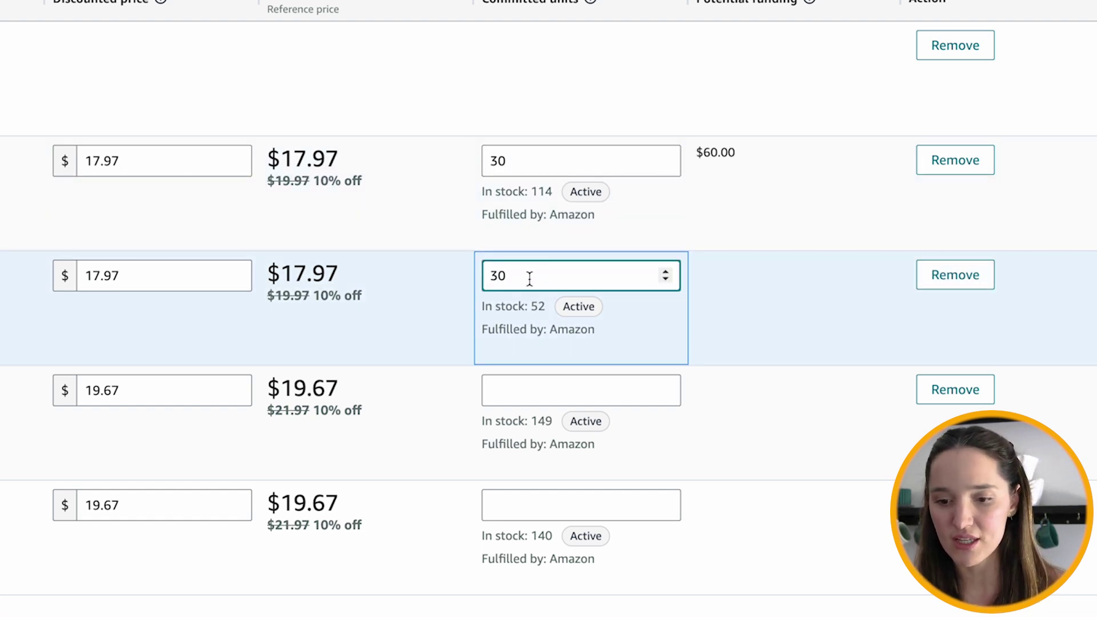
left_click_drag(532, 279, 465, 278)
type("20")
left_click(514, 389)
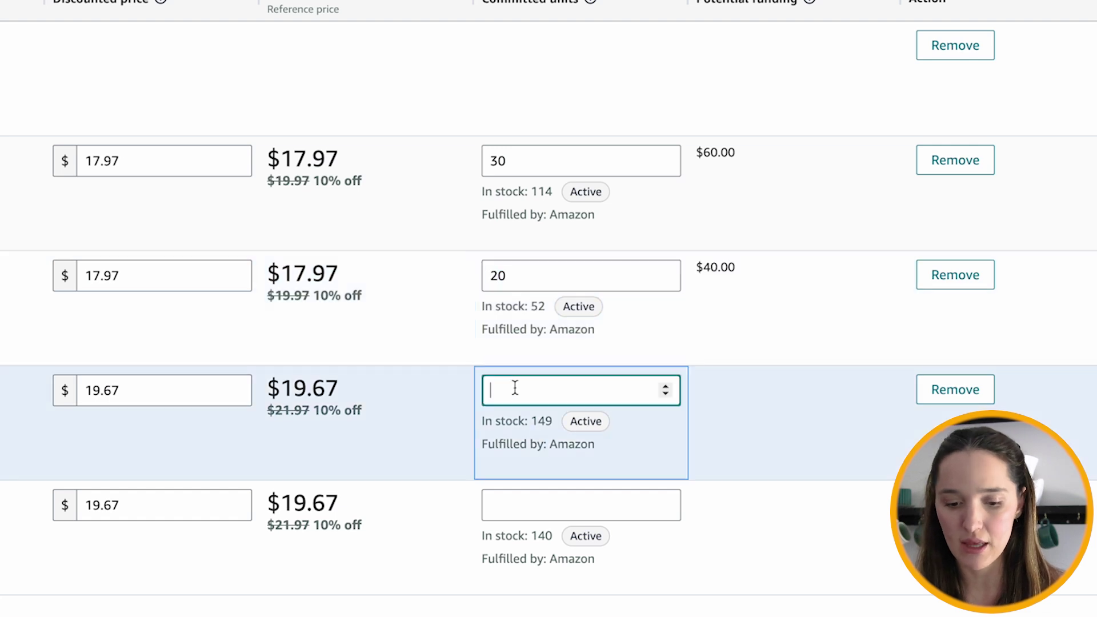
type("30")
left_click(520, 507)
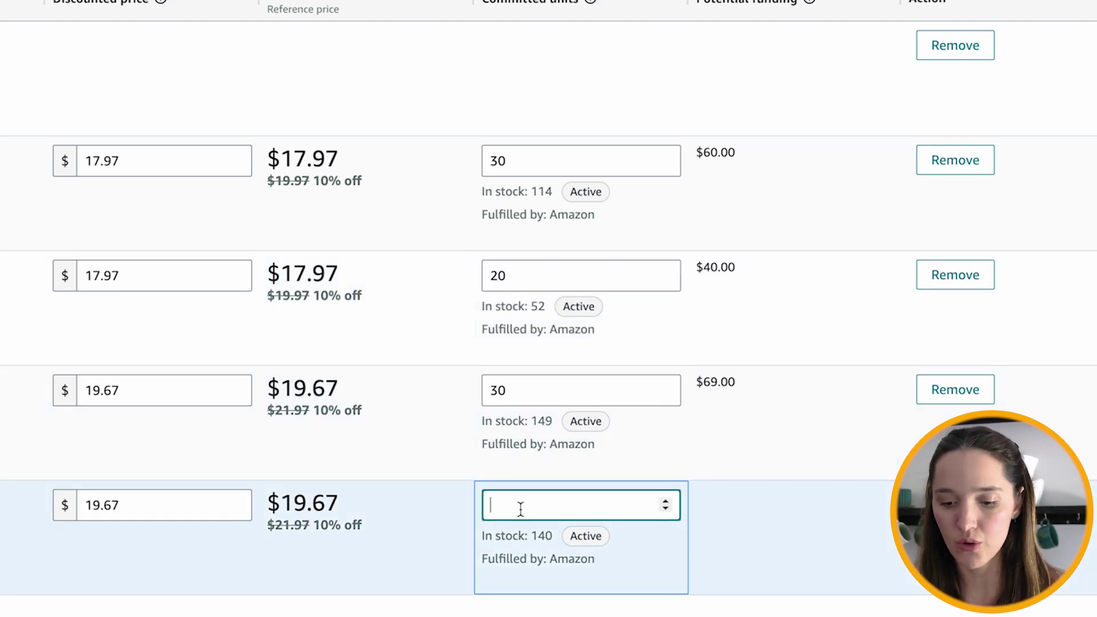
type("30")
left_click(721, 527)
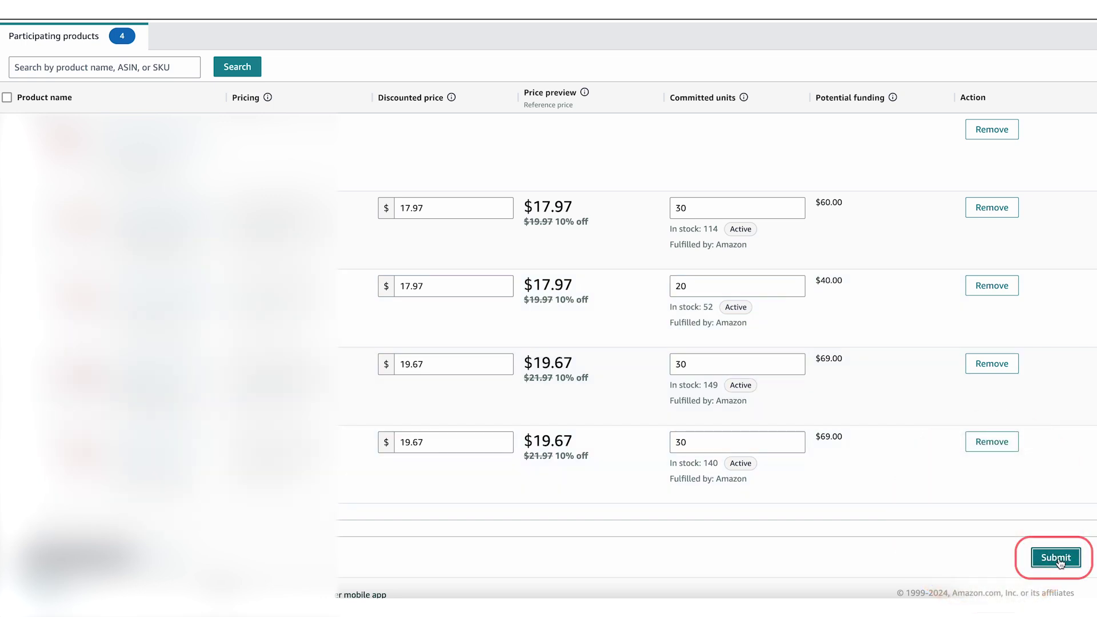
- Submit the campaign, review its details, and return to the Price Discounts dashboard
left_click(1058, 560)
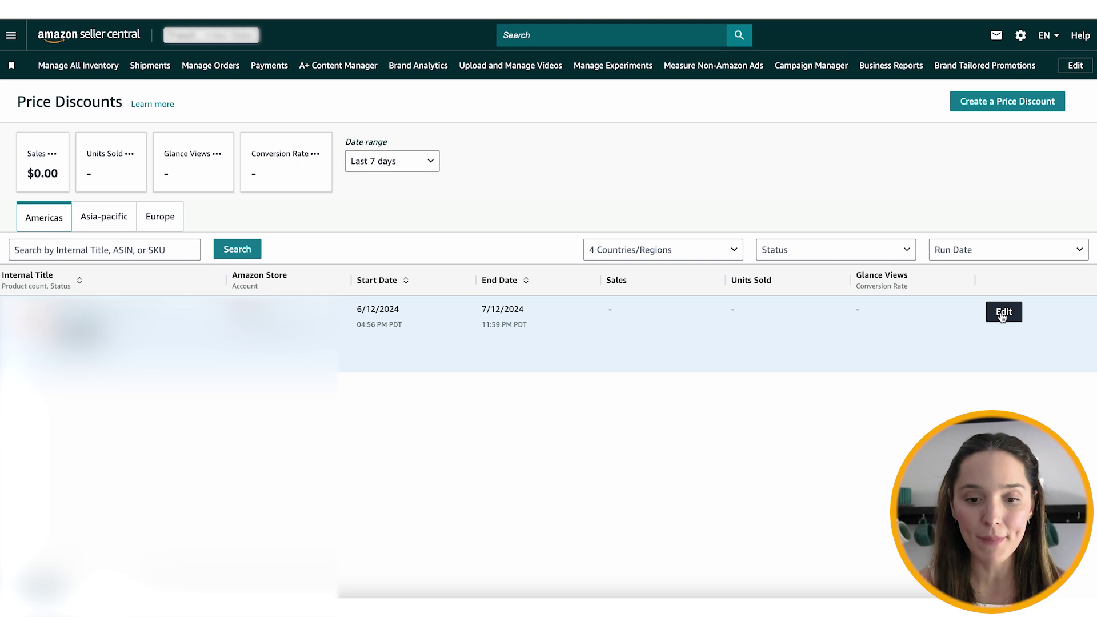
left_click(1001, 315)
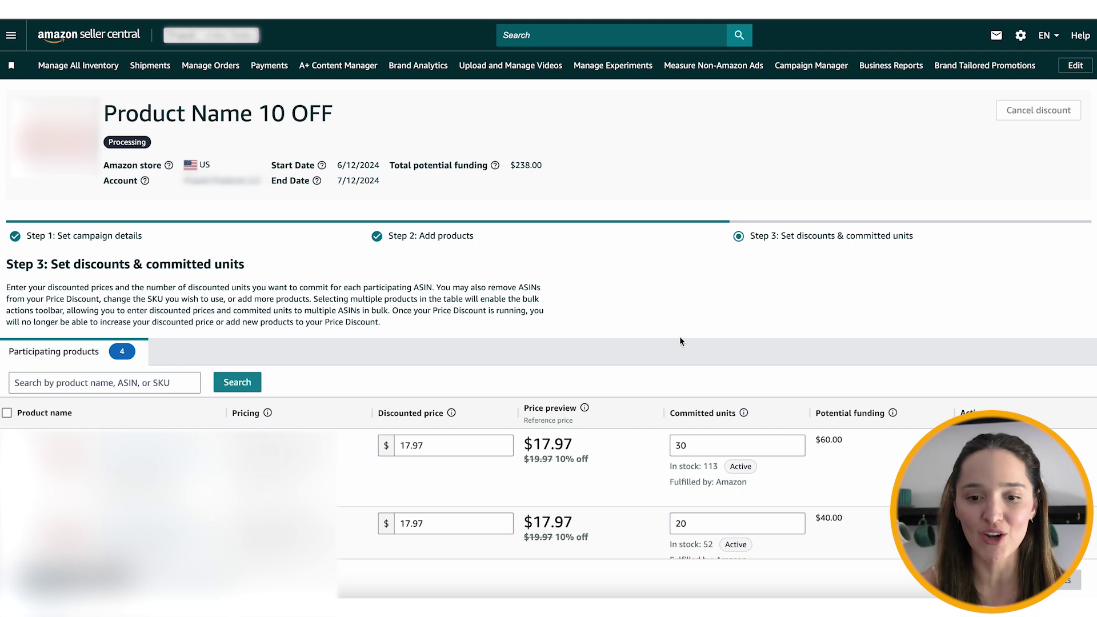
scroll(680, 341, "down", 5)
scroll(680, 338, "up", 5)
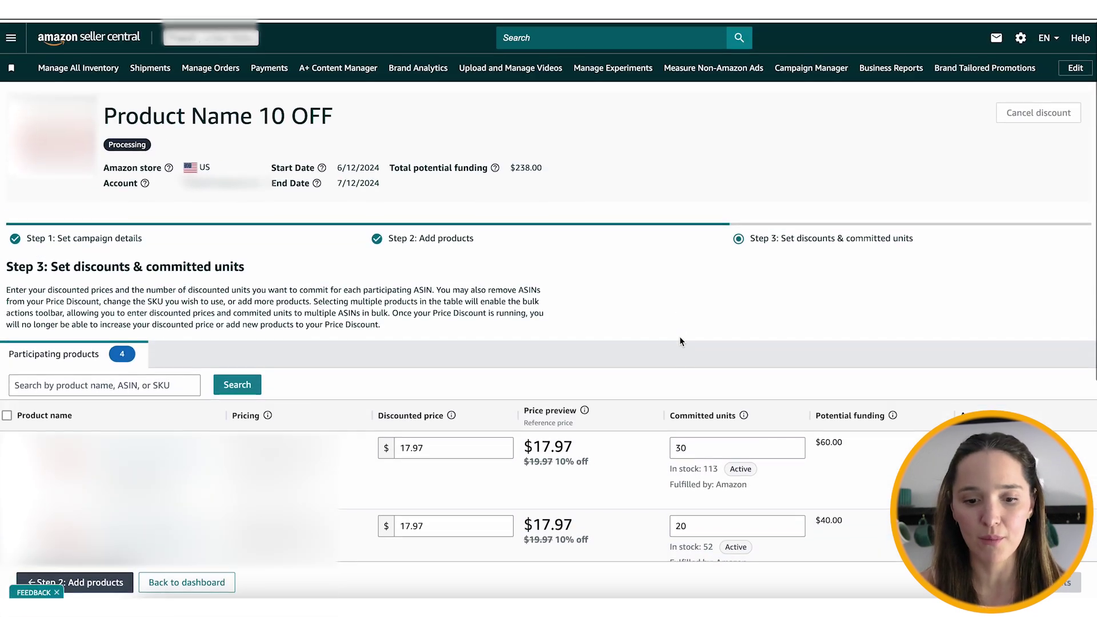
left_click(220, 583)
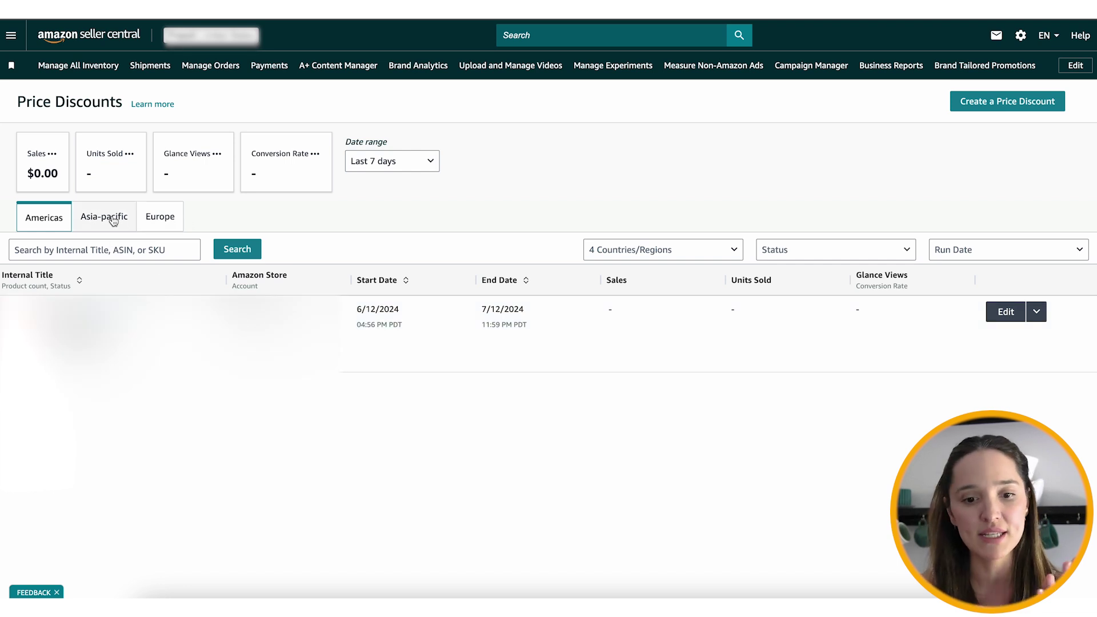
left_click(135, 218)
- Browse the Europe and Americas discount tabs and check the date range options
left_click(155, 221)
left_click(42, 223)
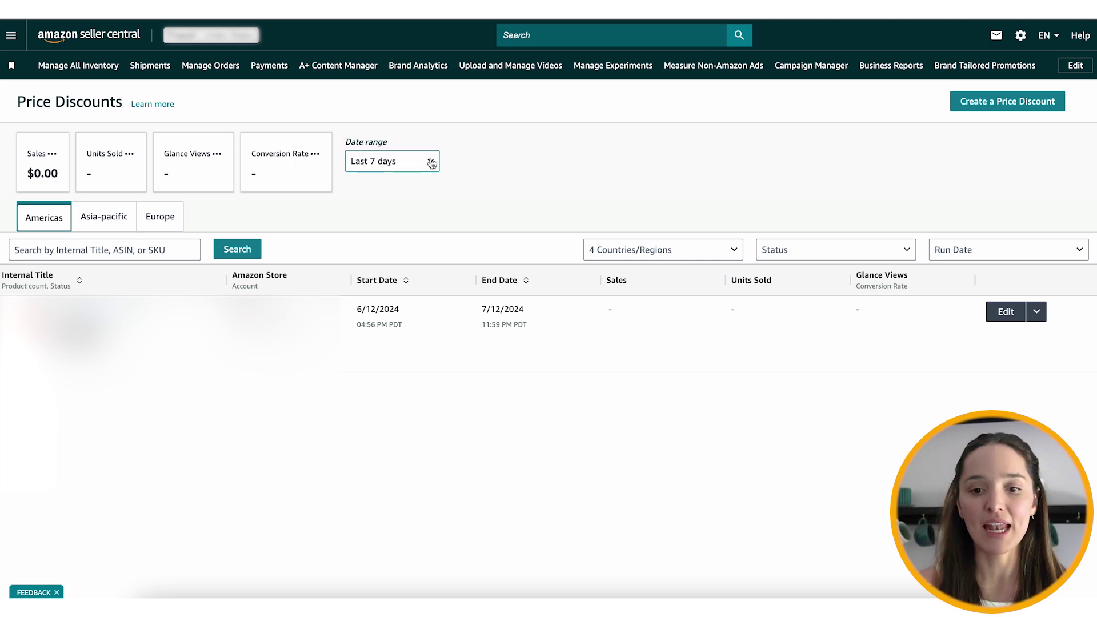
left_click(429, 161)
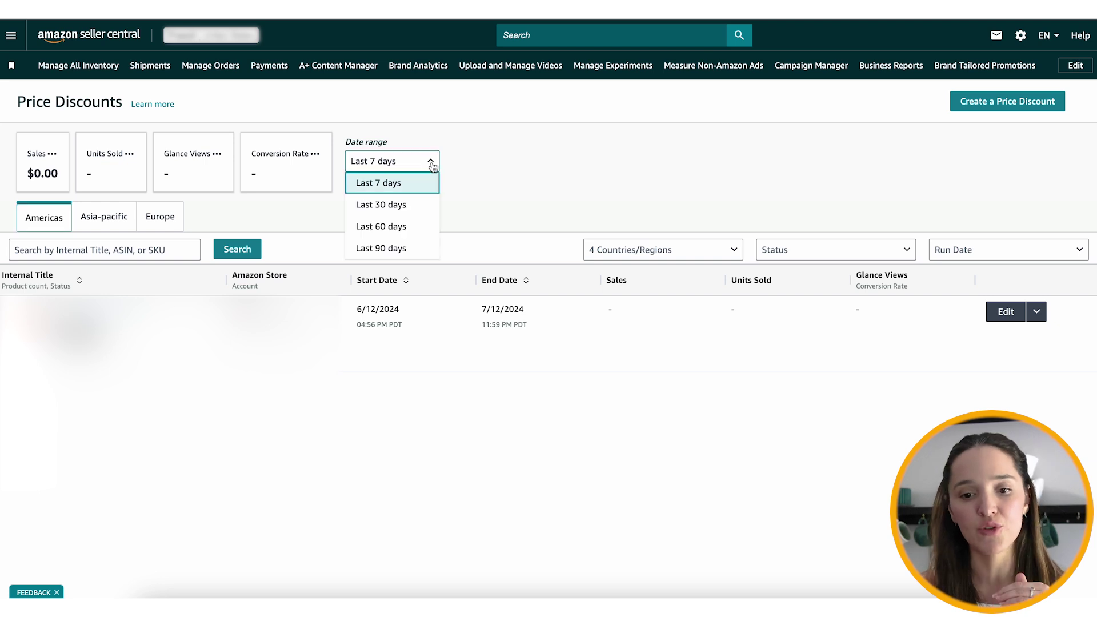
left_click(508, 163)
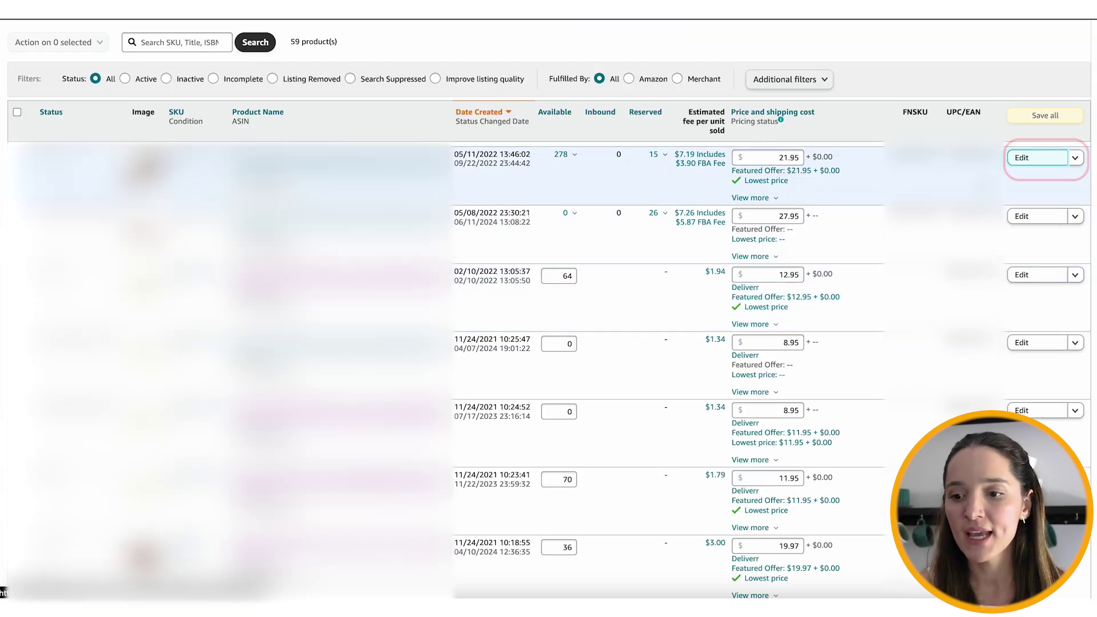
- Change the 21.95 listing's List Price from 29.97 to match its 21.95 price
left_click(1043, 158)
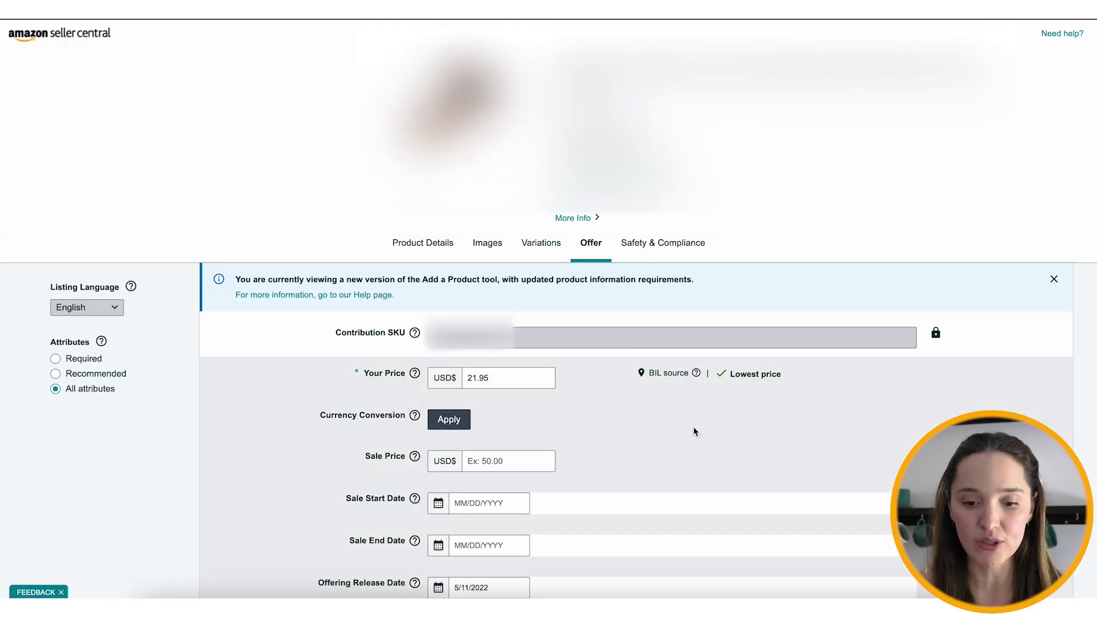
scroll(693, 427, "down", 5)
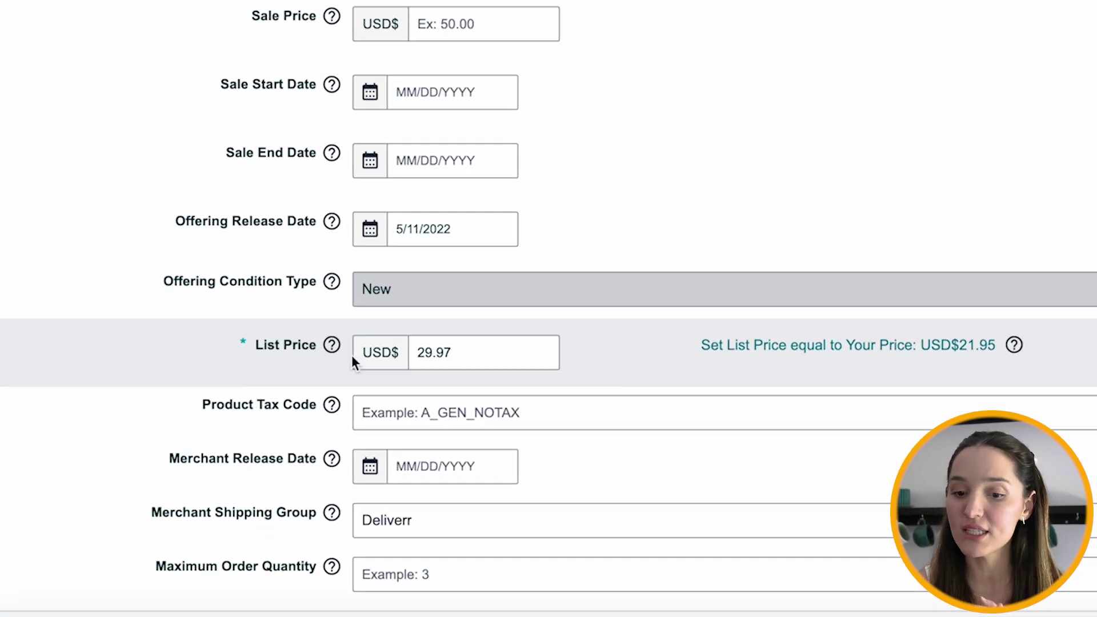
left_click(511, 356)
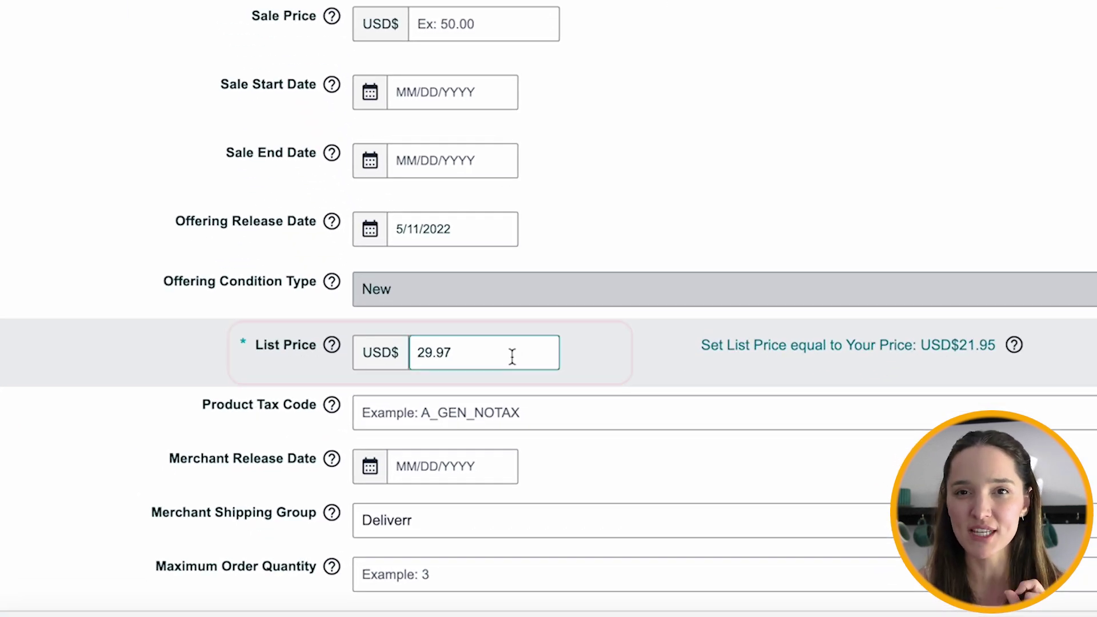
left_click(372, 44)
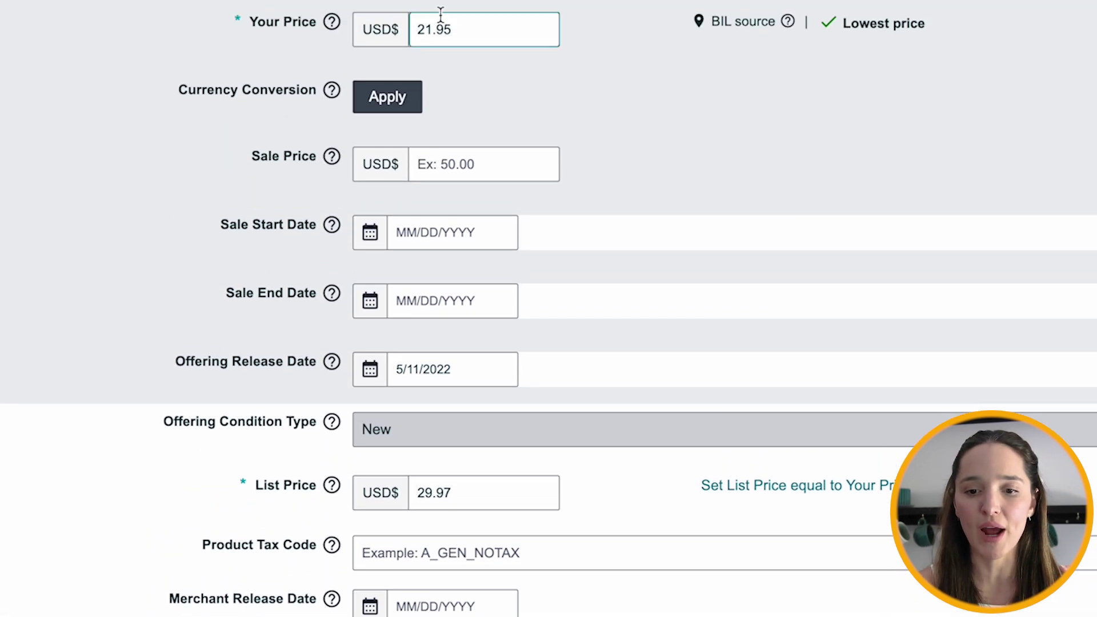
left_click(467, 34)
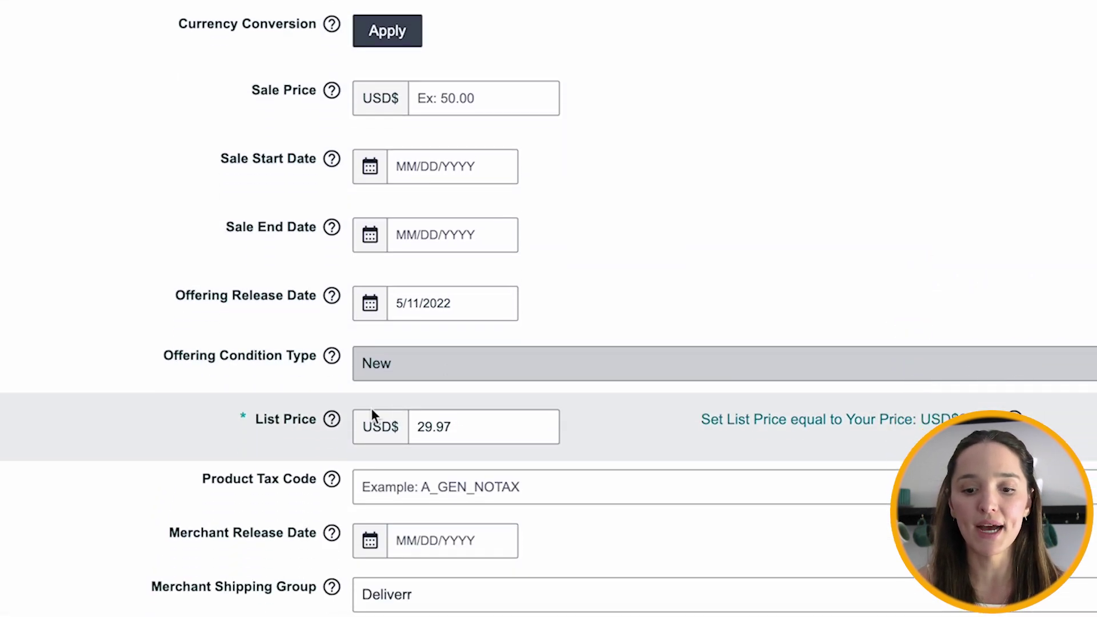
left_click(506, 356)
left_click(331, 345)
left_click(597, 359)
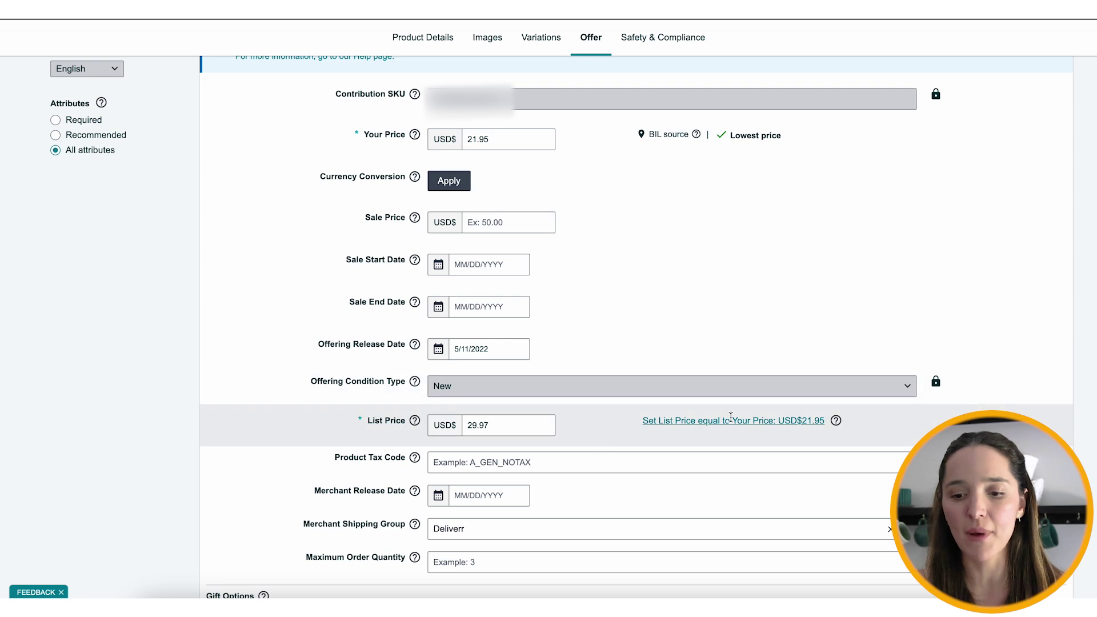
left_click(731, 421)
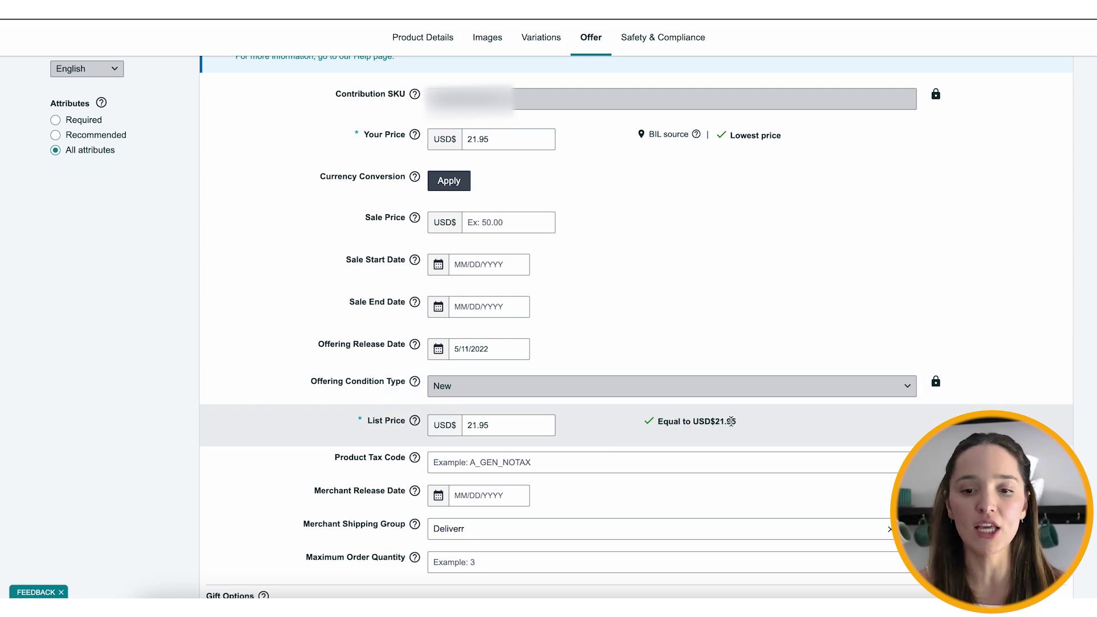